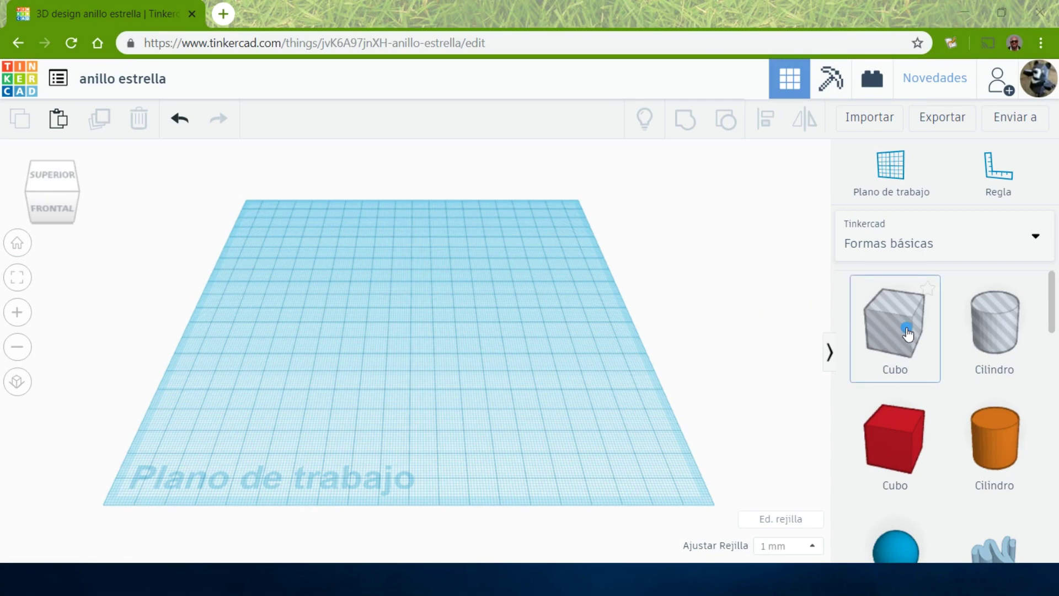
Scroll the basic shapes library and place a star shape on the workplane
scroll(910, 336, down, 2)
scroll(917, 339, down, 4)
scroll(917, 342, down, 4)
scroll(919, 347, down, 1)
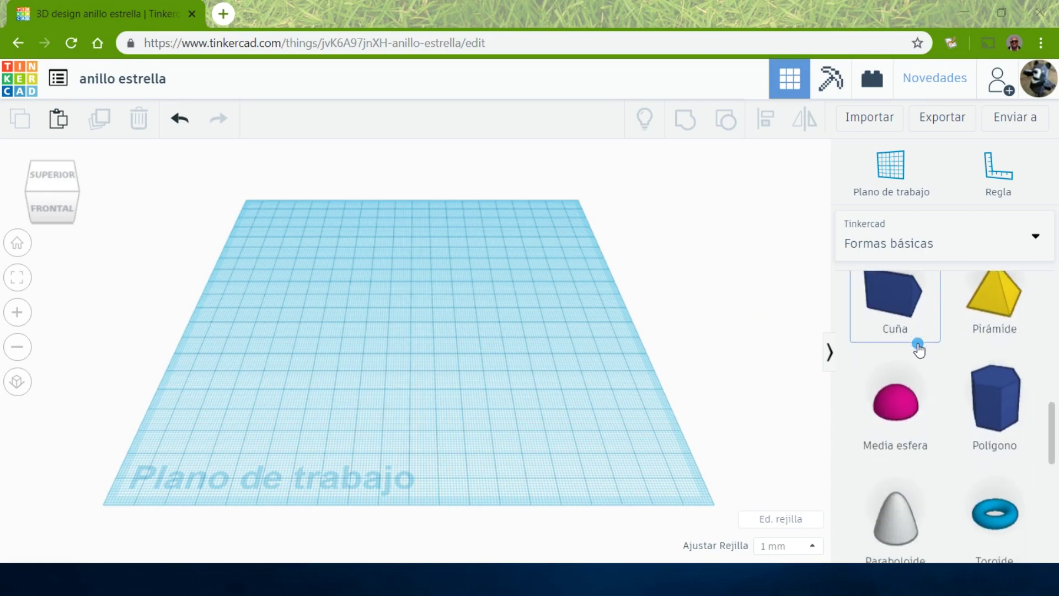
scroll(917, 348, down, 4)
scroll(910, 349, down, 3)
scroll(904, 351, down, 1)
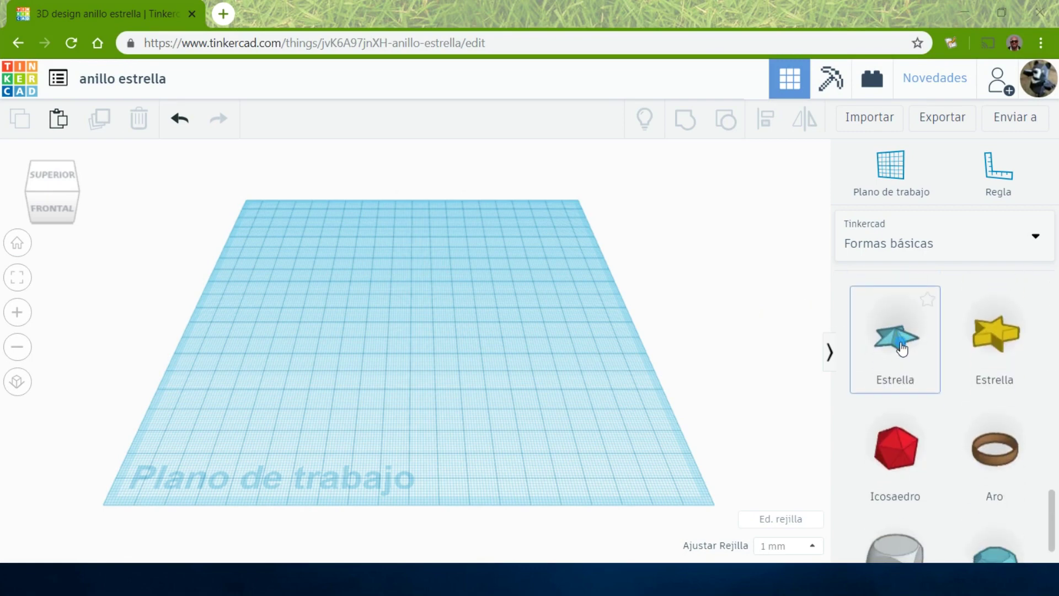
mouse_move(902, 347)
mouse_down()
mouse_move(324, 369)
mouse_move(372, 385)
mouse_move(359, 371)
mouse_move(335, 390)
mouse_up()
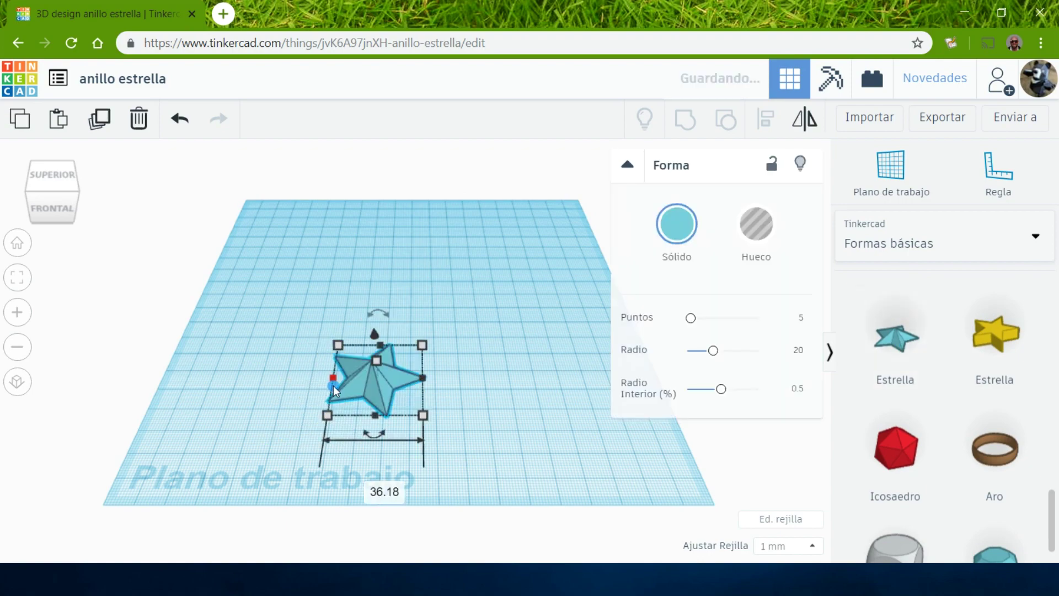
Set the star's number of points to 5
scroll(480, 394, up, 2)
scroll(485, 395, up, 2)
scroll(474, 393, up, 2)
scroll(457, 391, up, 2)
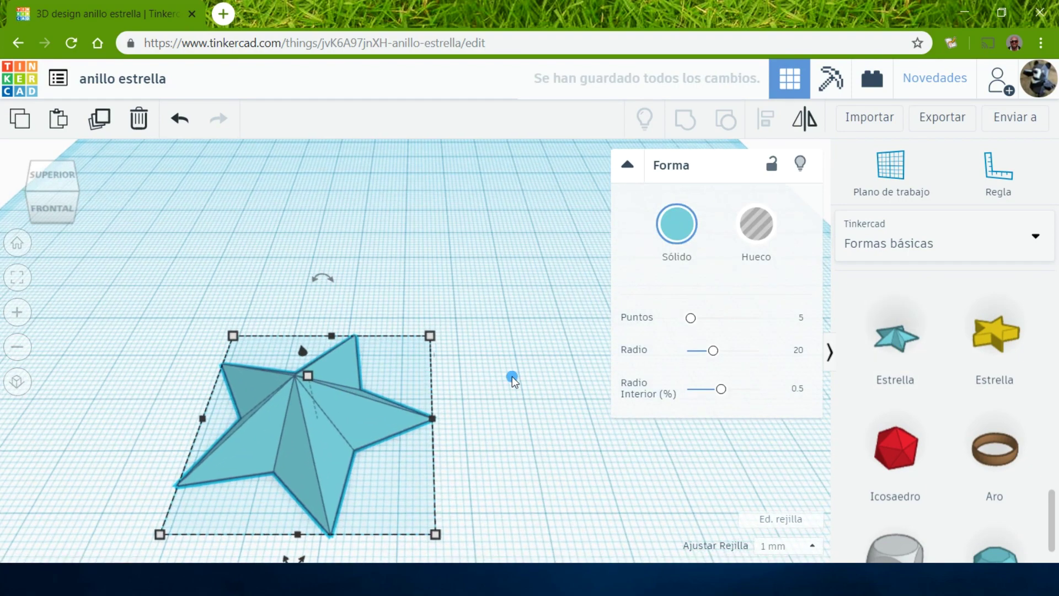
mouse_move(692, 323)
mouse_down()
mouse_move(680, 325)
mouse_move(770, 326)
mouse_up()
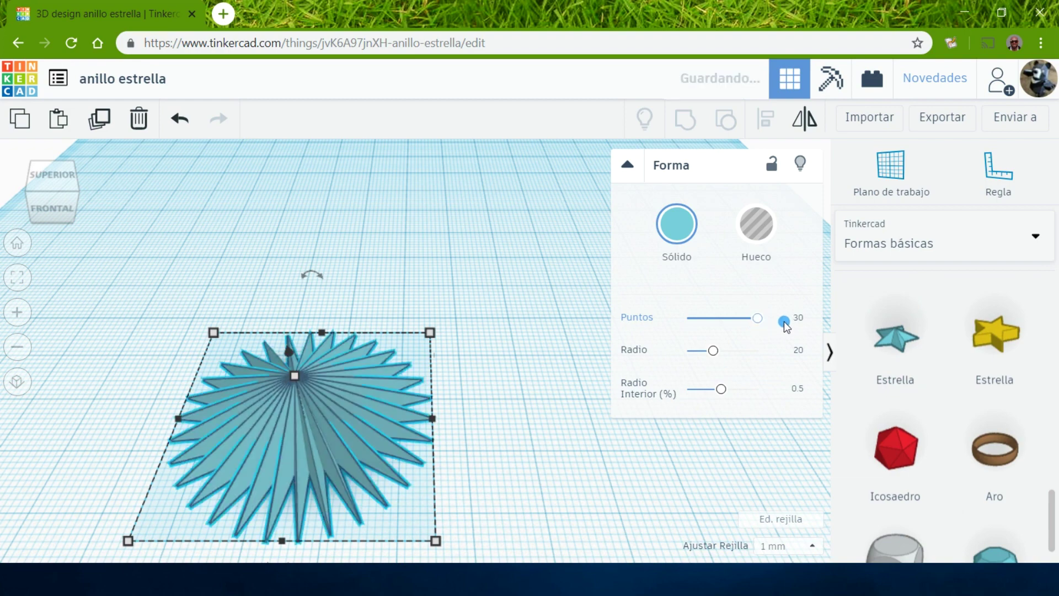
click(798, 319)
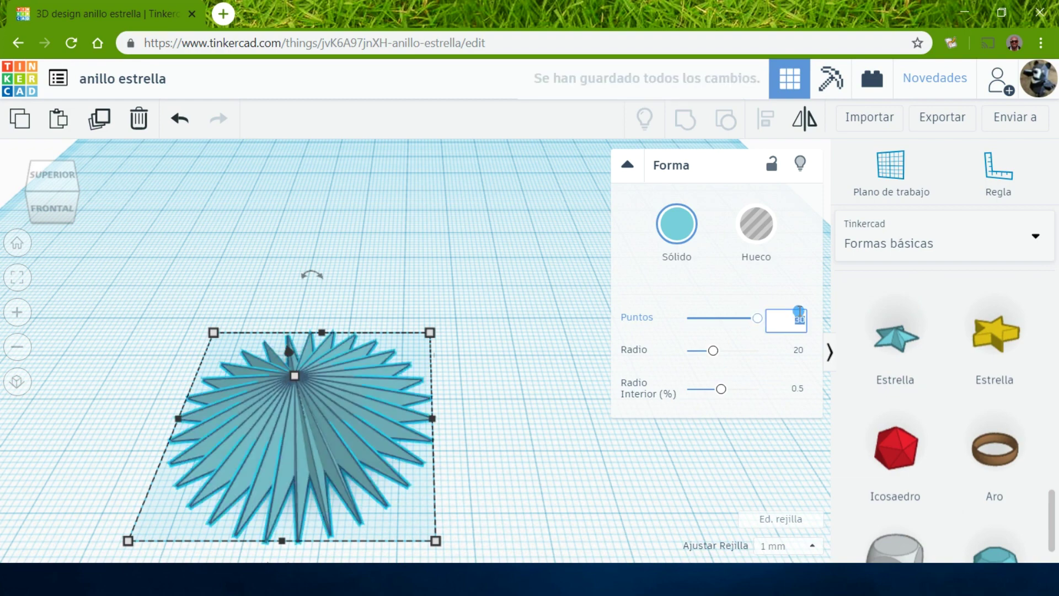
text(5)
key(Return)
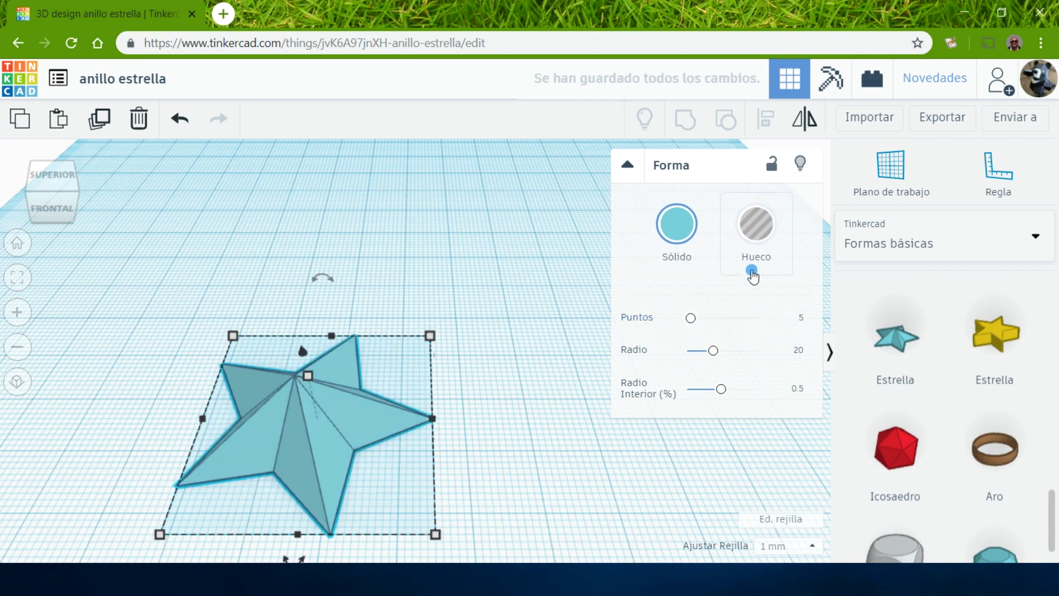
Shrink the star's radius to about 32 and make its arms thin and spiky
click(714, 350)
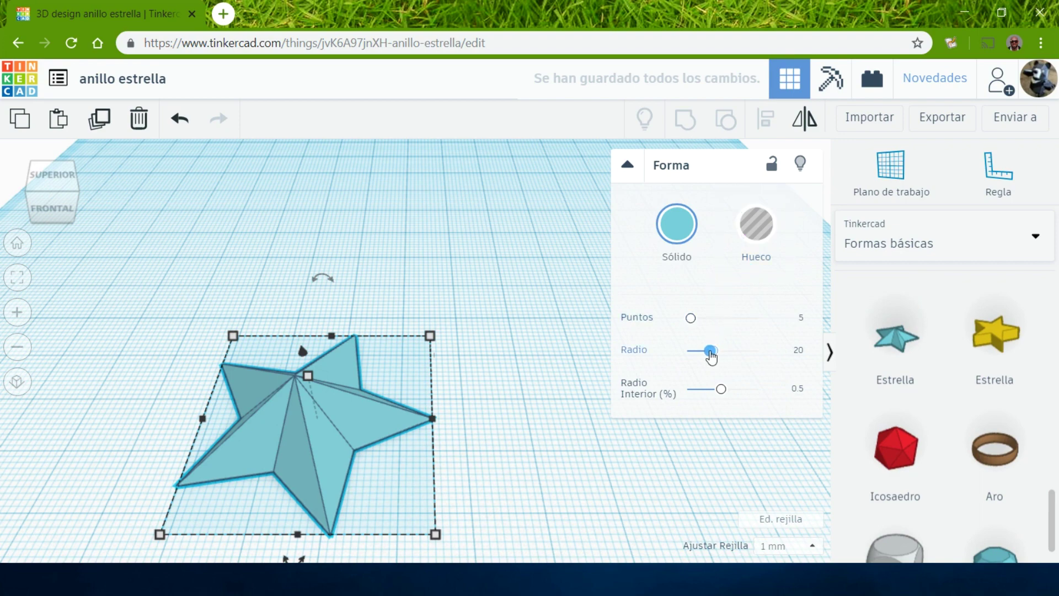
mouse_move(713, 355)
mouse_down()
mouse_move(700, 356)
mouse_move(740, 361)
mouse_move(731, 356)
mouse_up()
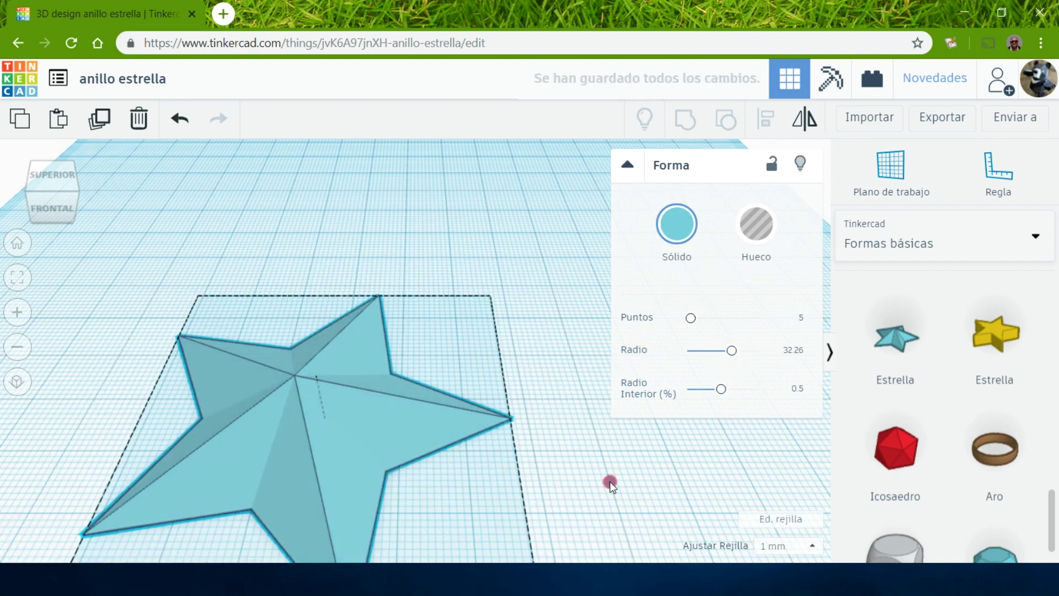
mouse_move(610, 483)
right_down()
mouse_move(538, 496)
mouse_move(567, 470)
right_up()
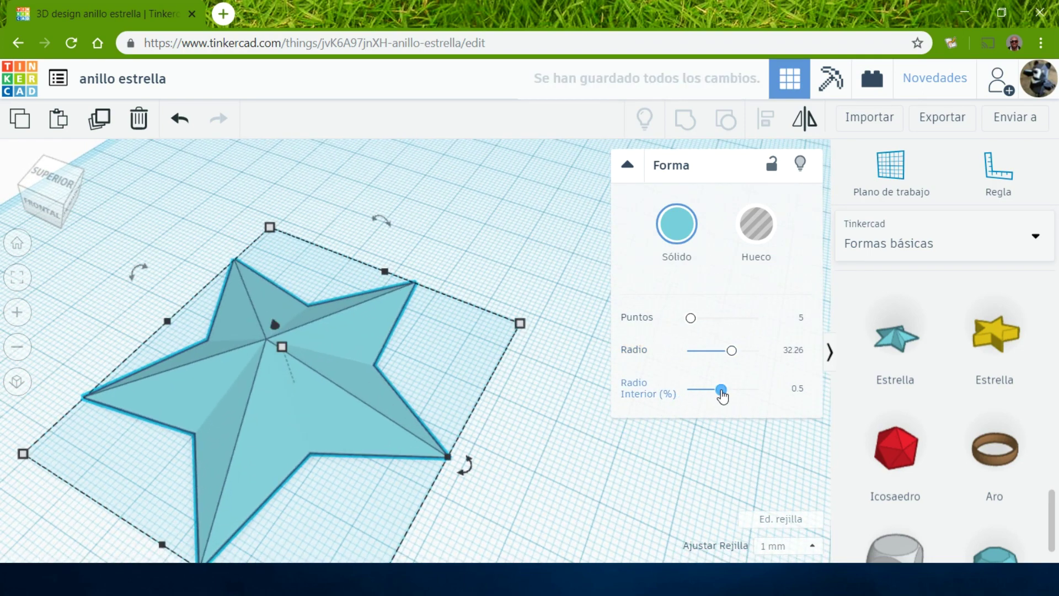
mouse_move(721, 394)
mouse_down()
mouse_move(697, 400)
mouse_move(712, 395)
mouse_up()
click(624, 167)
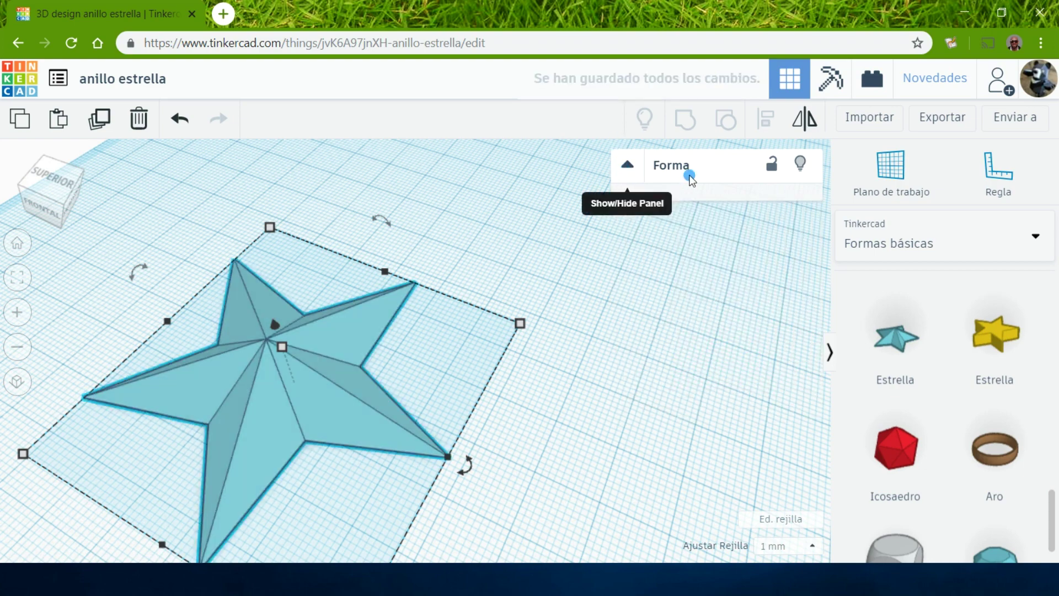
Add a second yellow star, then delete both stars
drag(995, 337, 666, 392)
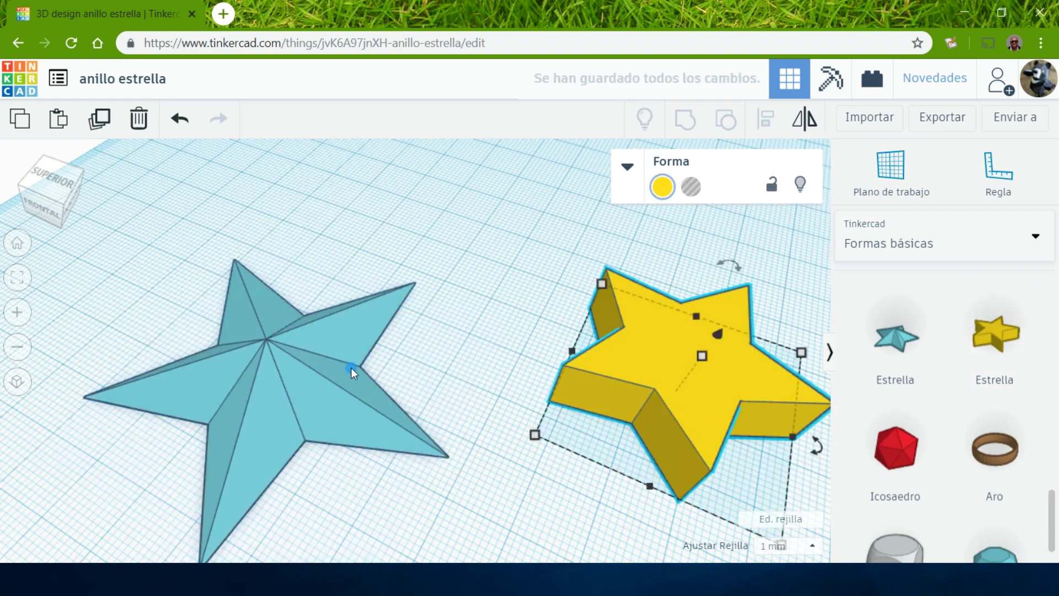
shift+click(353, 371)
key(Delete)
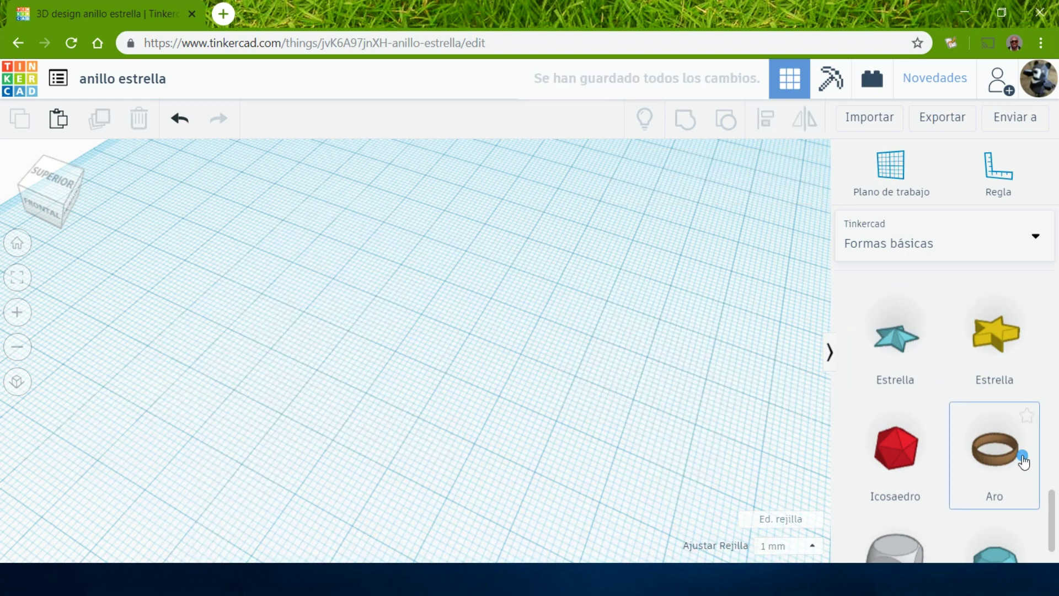
Place an Aro ring on the workplane and try changing its number of sides
mouse_move(994, 448)
mouse_down()
mouse_move(466, 342)
mouse_move(405, 365)
mouse_up()
right_drag(590, 400, 619, 277)
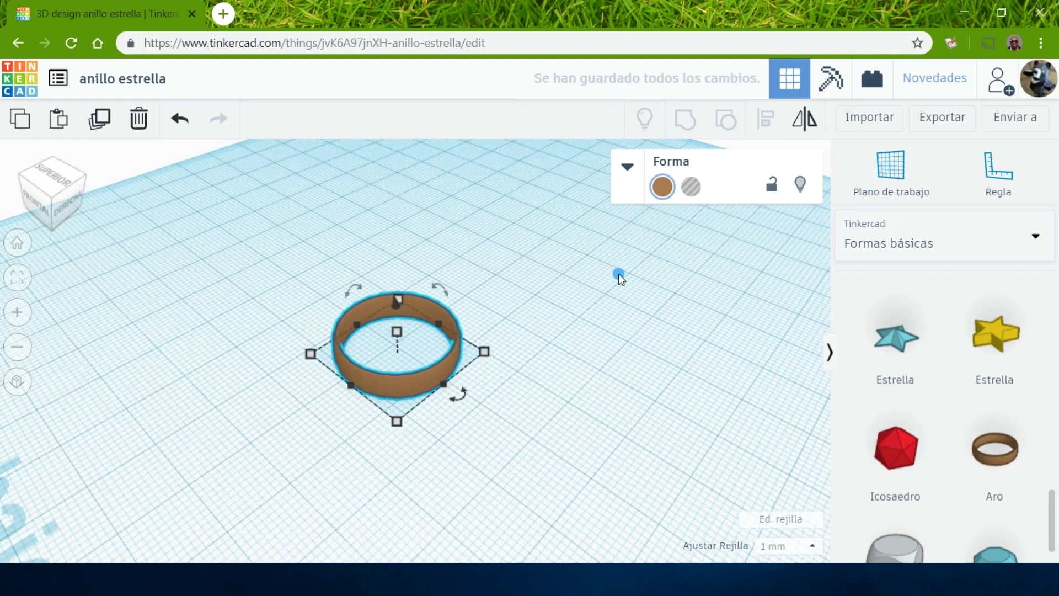
click(617, 177)
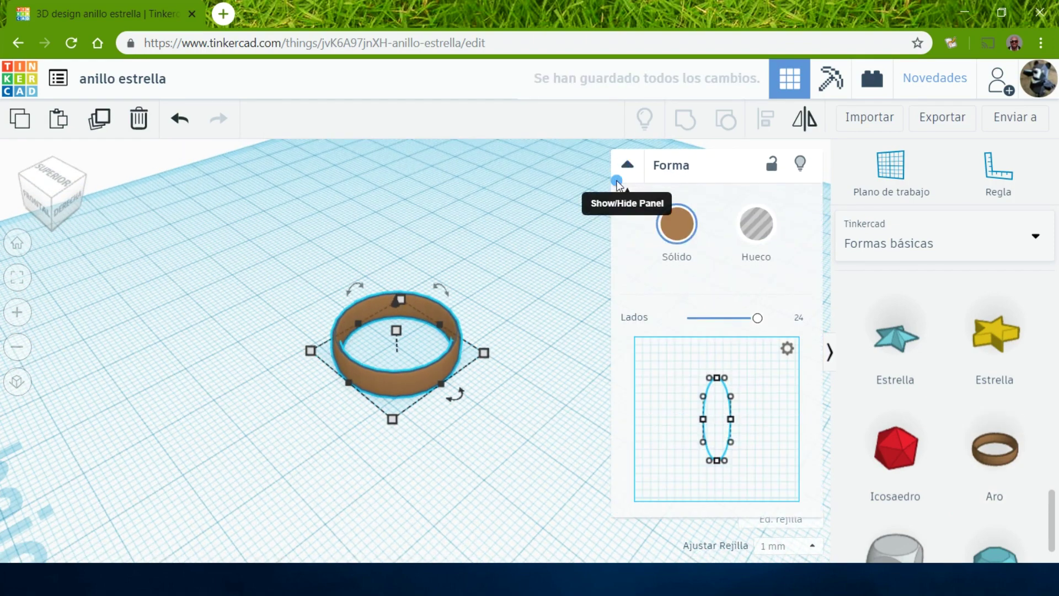
scroll(569, 347, up, 2)
scroll(578, 331, up, 2)
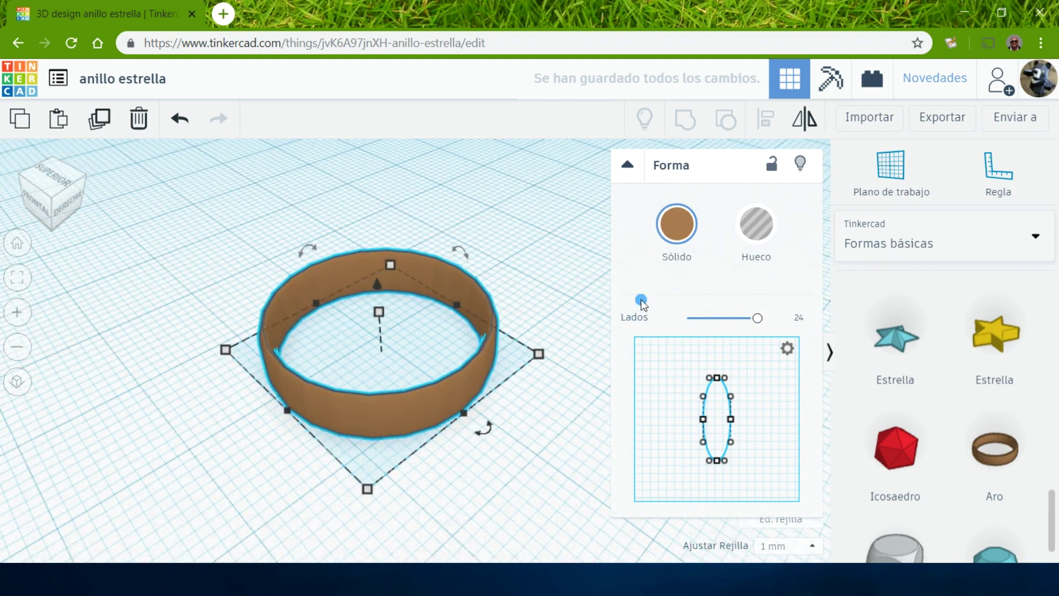
mouse_move(755, 321)
mouse_down()
mouse_move(680, 322)
mouse_move(771, 323)
mouse_up()
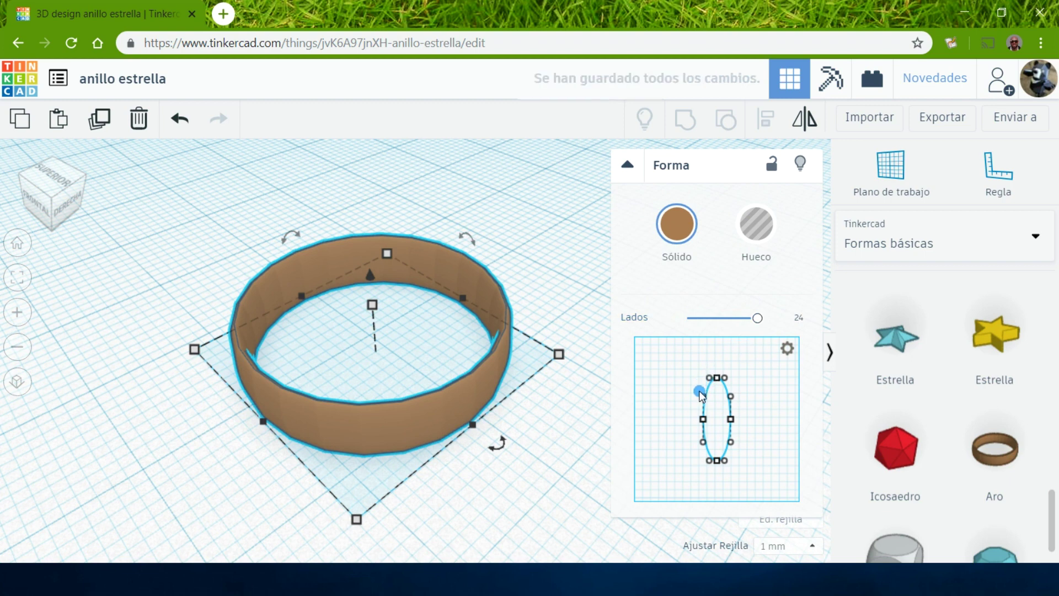
Reshape the ring's profile into a thicker, concave curve with an adjusted lower end
drag(704, 420, 657, 420)
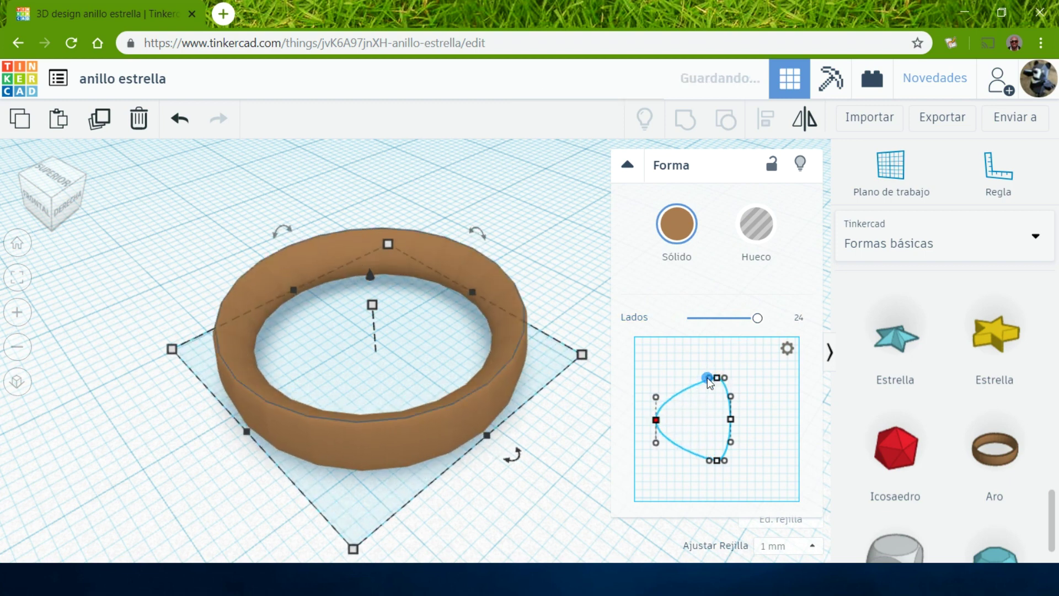
drag(709, 377, 693, 379)
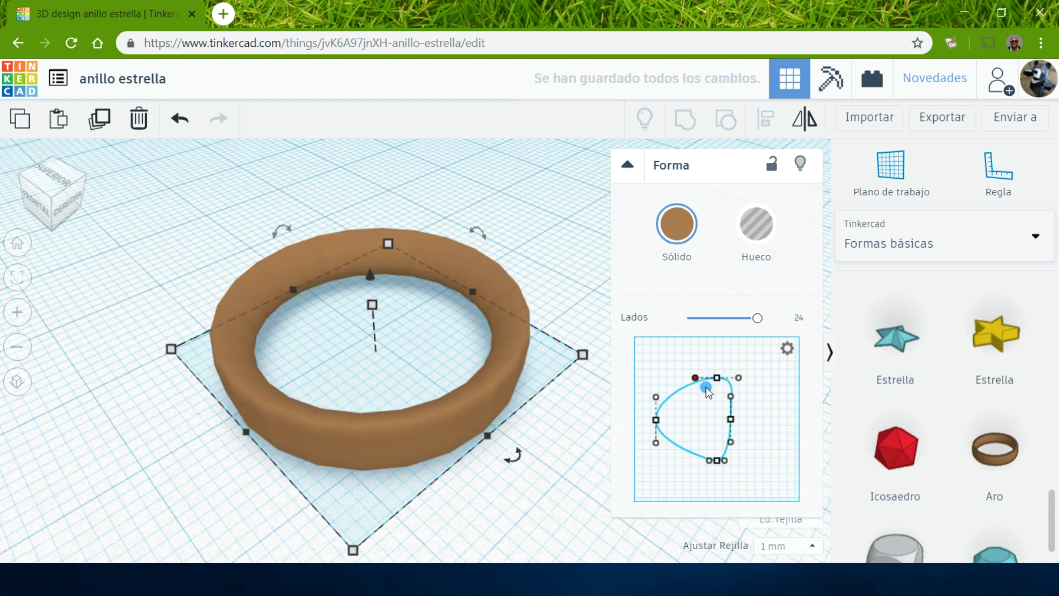
drag(730, 419, 688, 416)
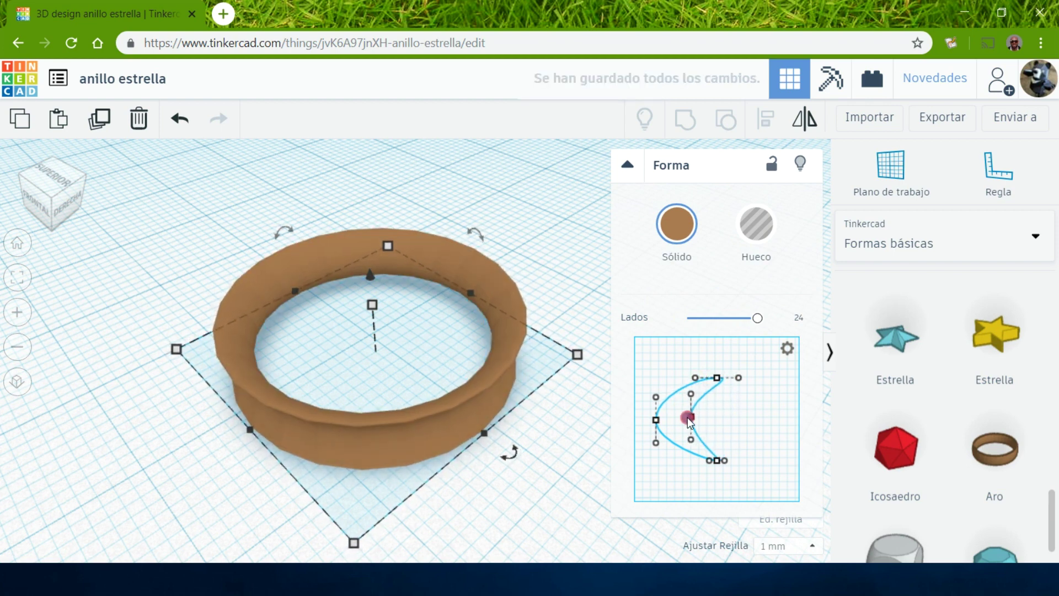
right_drag(501, 484, 549, 452)
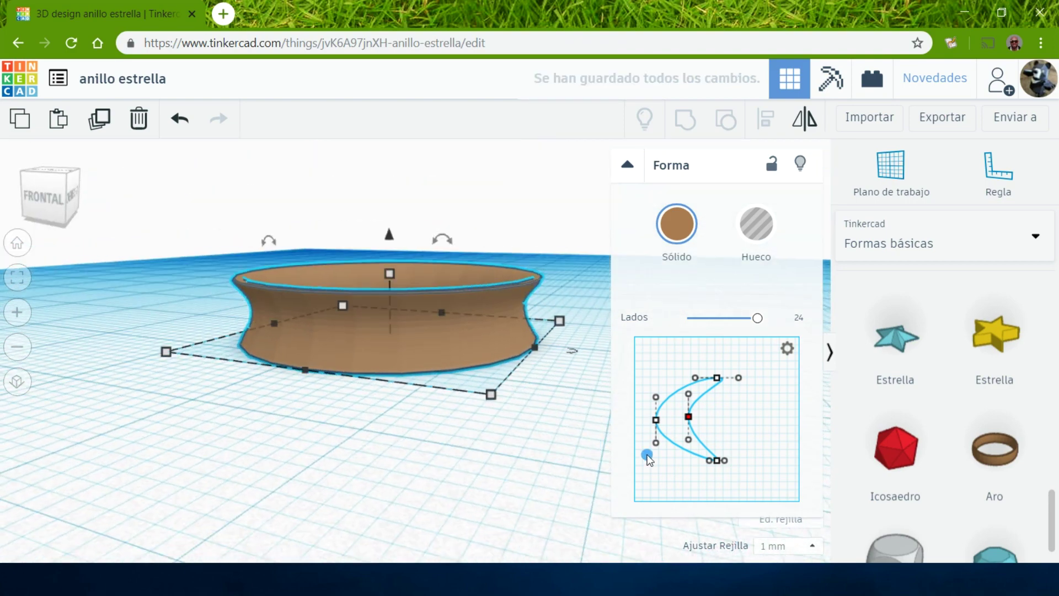
mouse_move(710, 464)
mouse_down()
mouse_move(687, 472)
mouse_move(720, 472)
mouse_move(772, 437)
mouse_move(766, 425)
mouse_up()
click(718, 468)
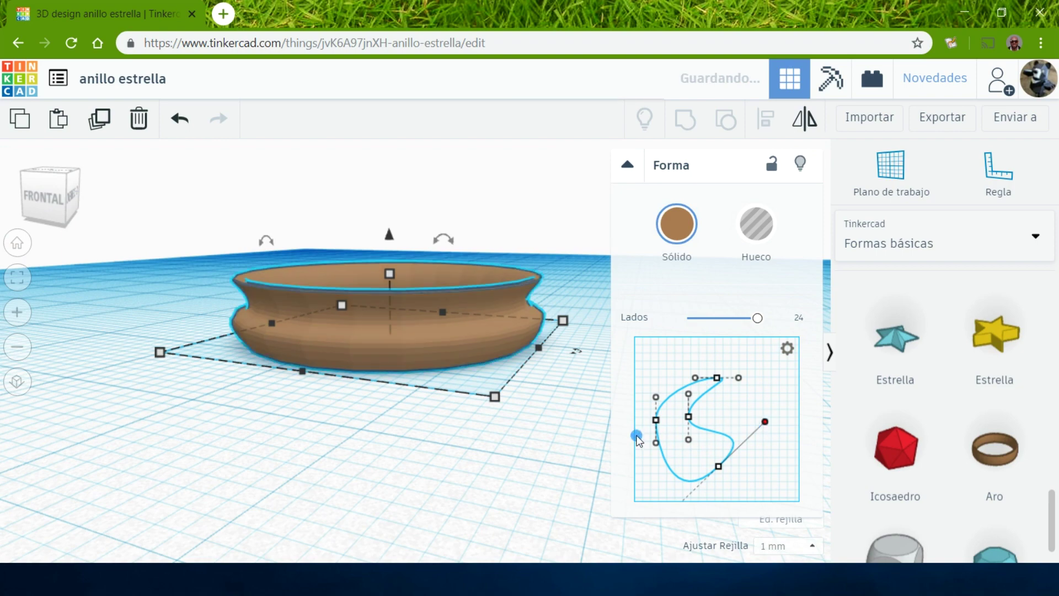
Inspect the ring from above, then delete it
mouse_move(556, 456)
right_down()
mouse_move(550, 371)
mouse_move(555, 461)
mouse_move(541, 489)
mouse_move(515, 492)
right_up()
scroll(562, 378, down, 3)
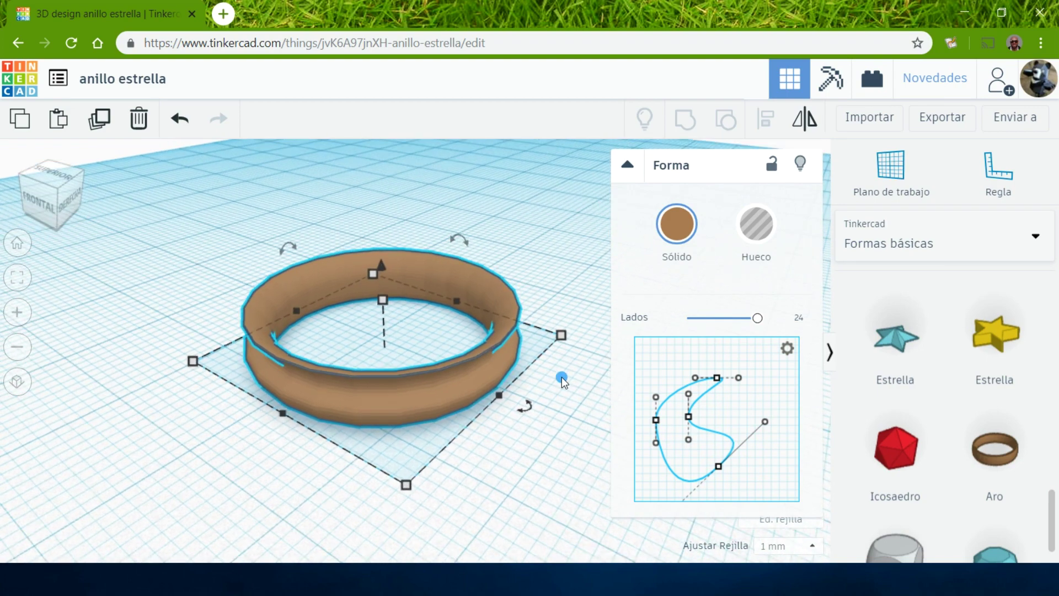
scroll(561, 381, down, 2)
right_drag(566, 275, 560, 310)
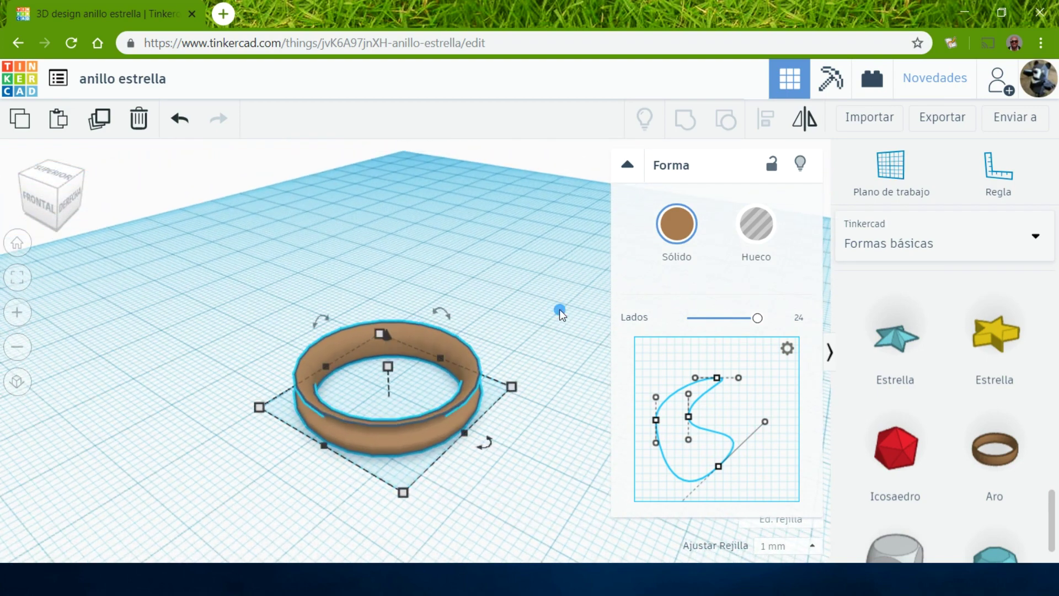
key(Delete)
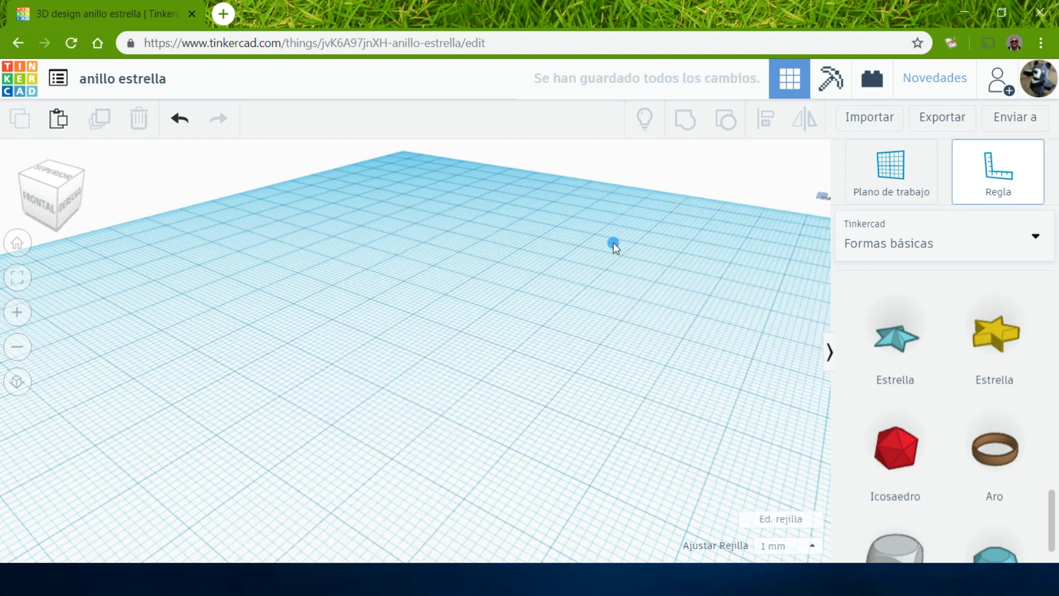
Place the ruler and a fresh Aro ring, and give the ring 24 sides
click(189, 365)
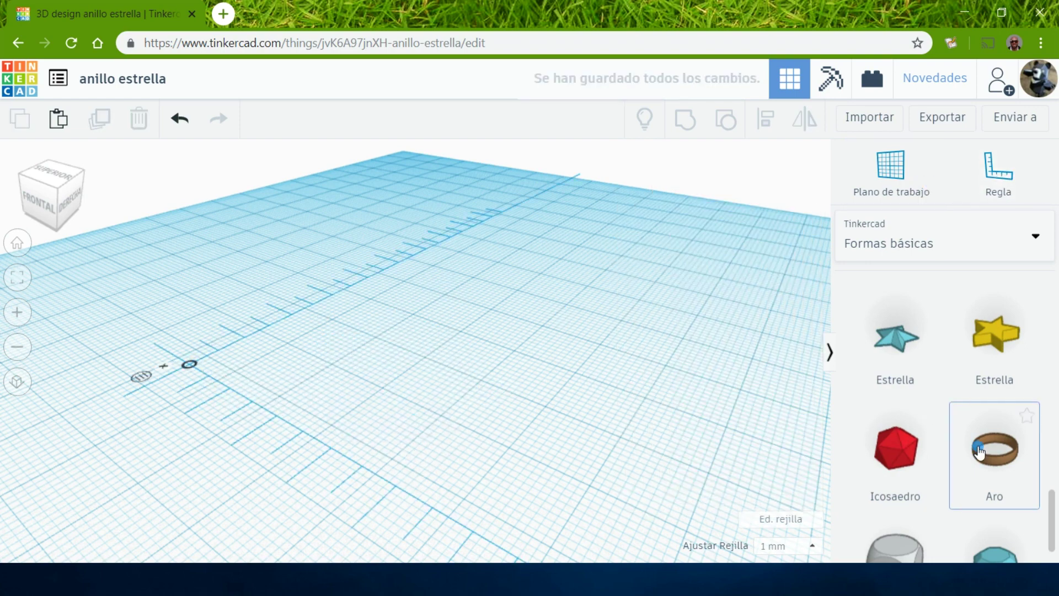
drag(978, 452, 429, 384)
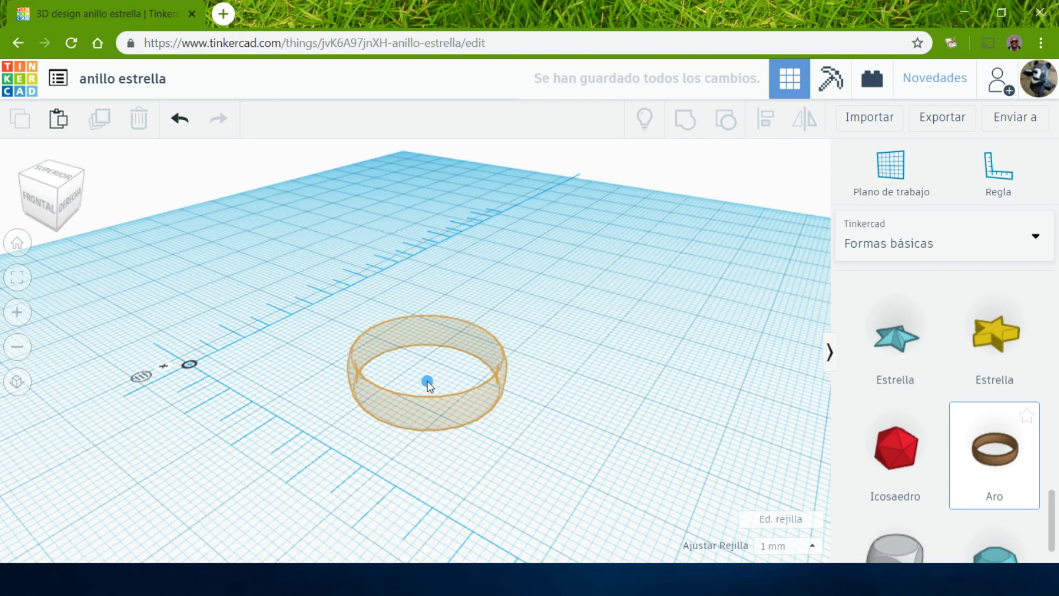
click(429, 384)
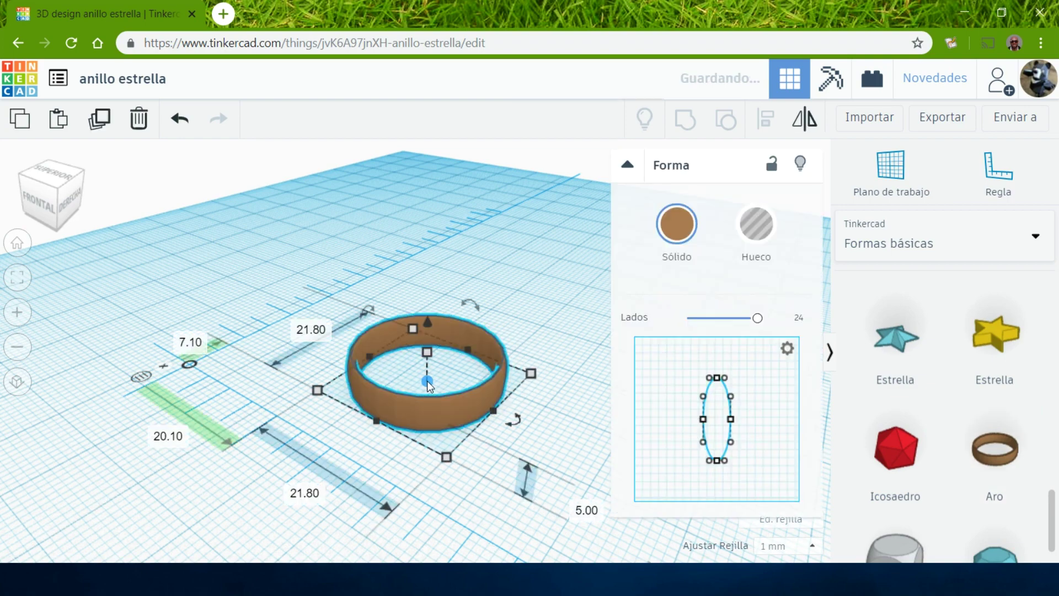
click(790, 321)
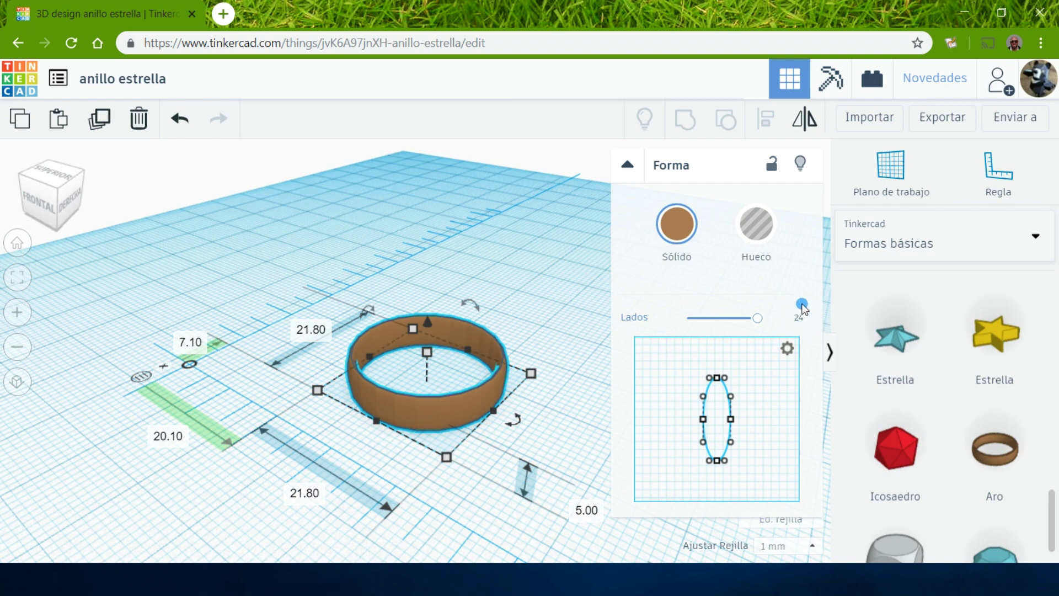
scroll(982, 386, up, 3)
scroll(982, 386, up, 10)
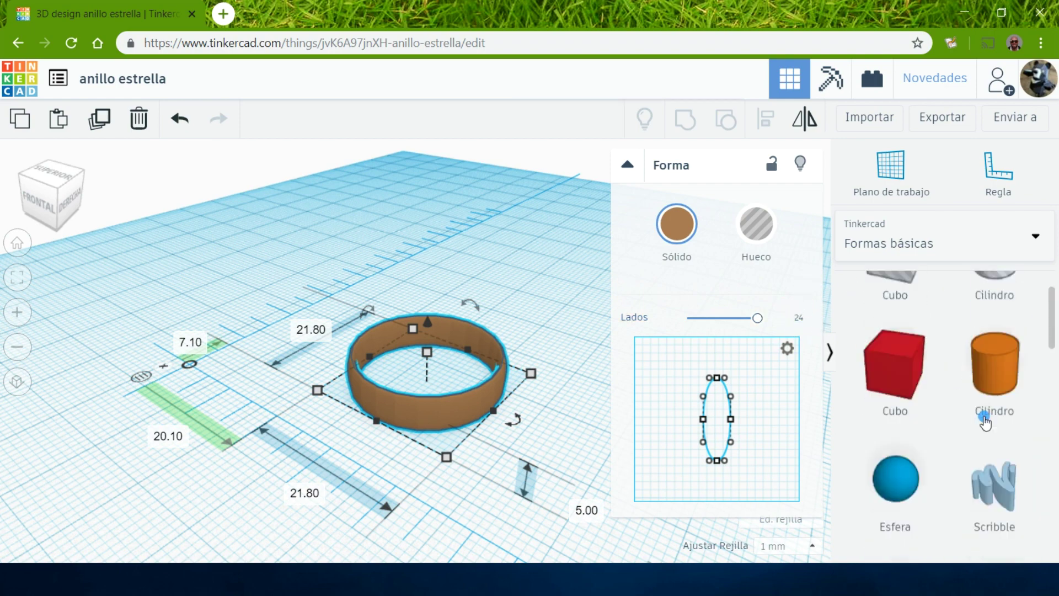
Add a hole cylinder with 64 sides, sized 17 by 17
mouse_move(993, 331)
mouse_down()
mouse_move(413, 322)
mouse_move(256, 309)
mouse_up()
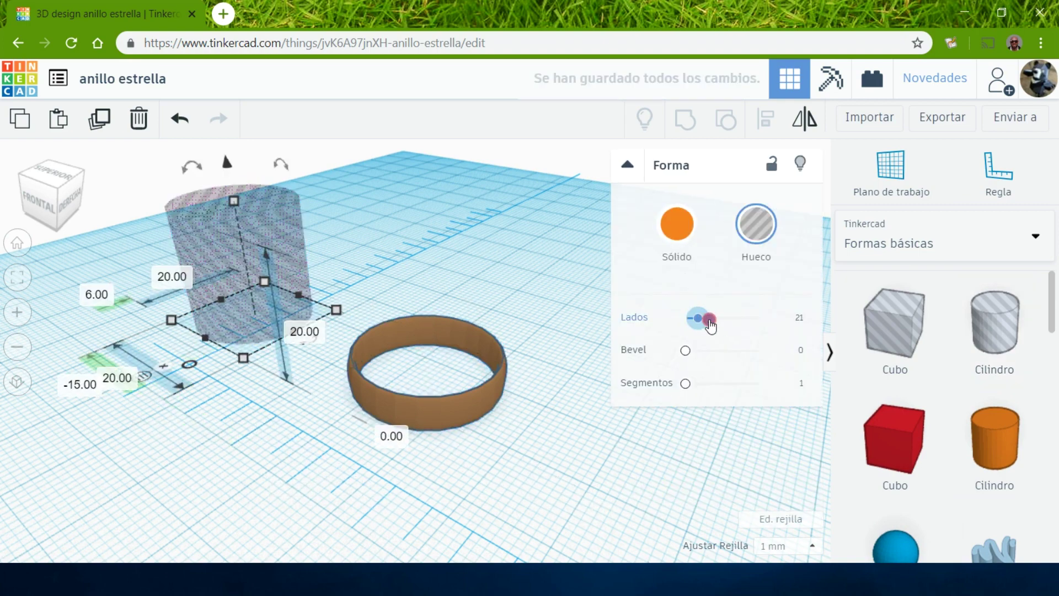
drag(697, 318, 756, 318)
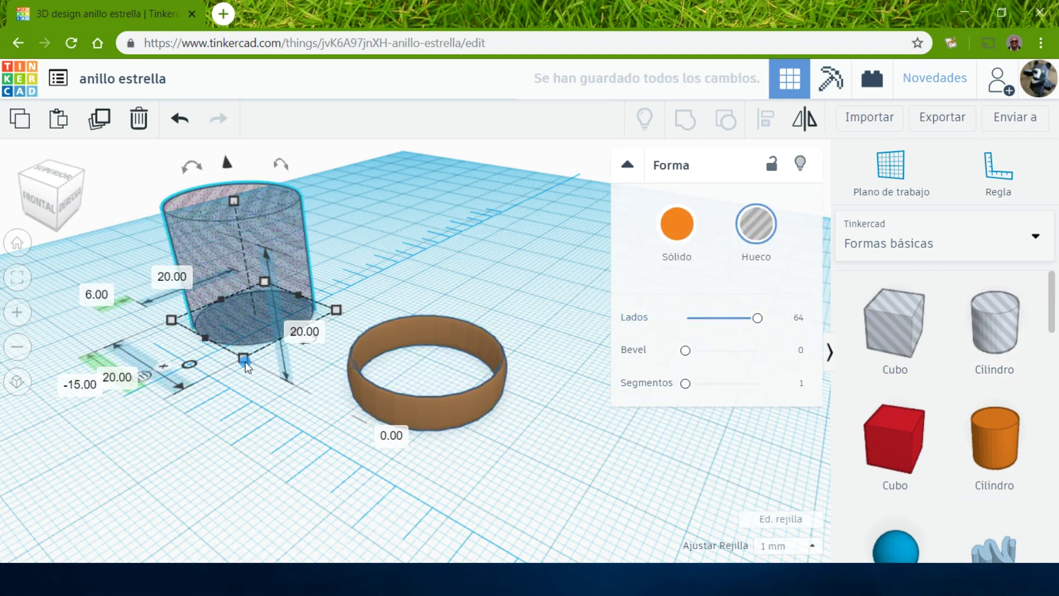
drag(243, 357, 244, 347)
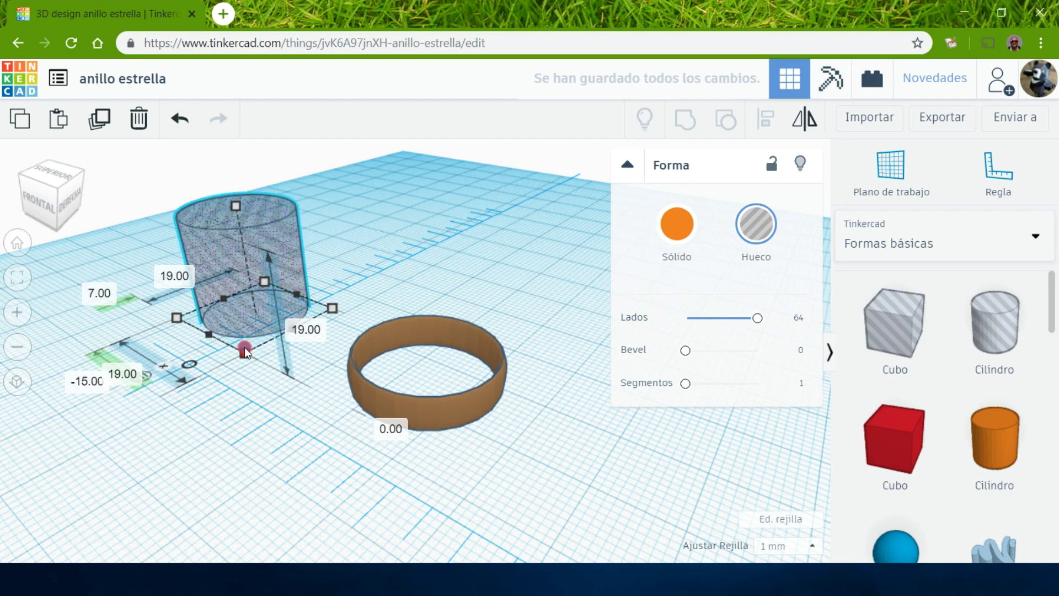
Centre the hole cylinder on the ring along both axes with Align
shift+click(472, 403)
click(765, 118)
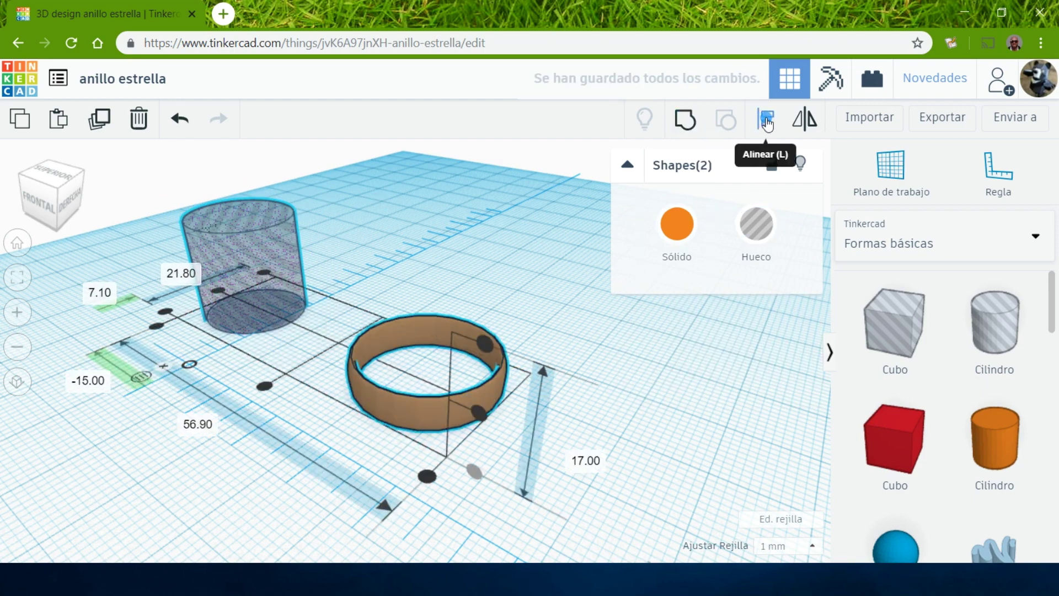
click(264, 388)
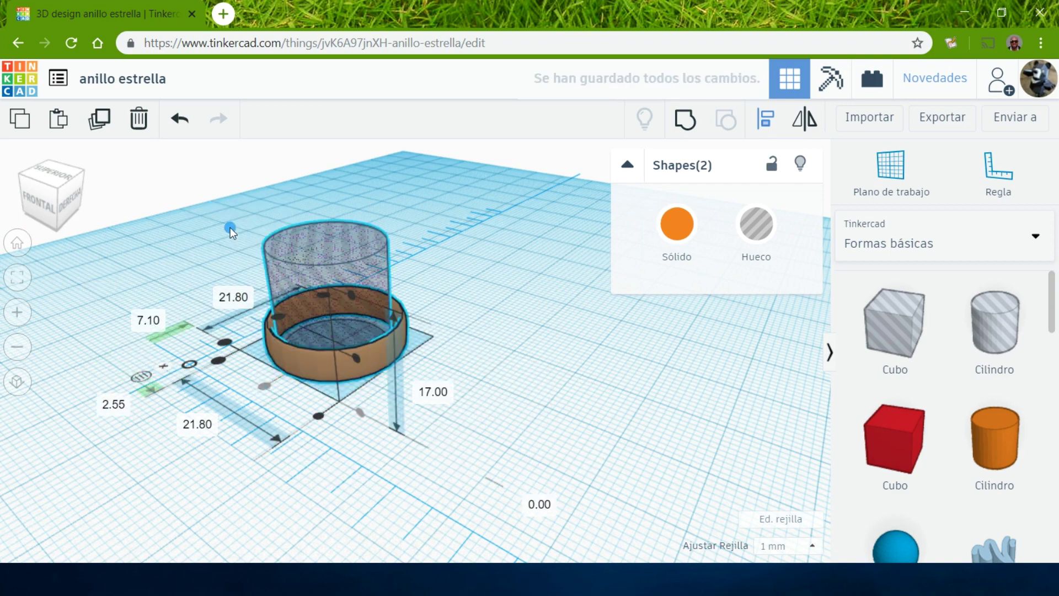
mouse_move(233, 227)
right_down()
mouse_move(276, 241)
mouse_move(239, 298)
right_up()
click(240, 298)
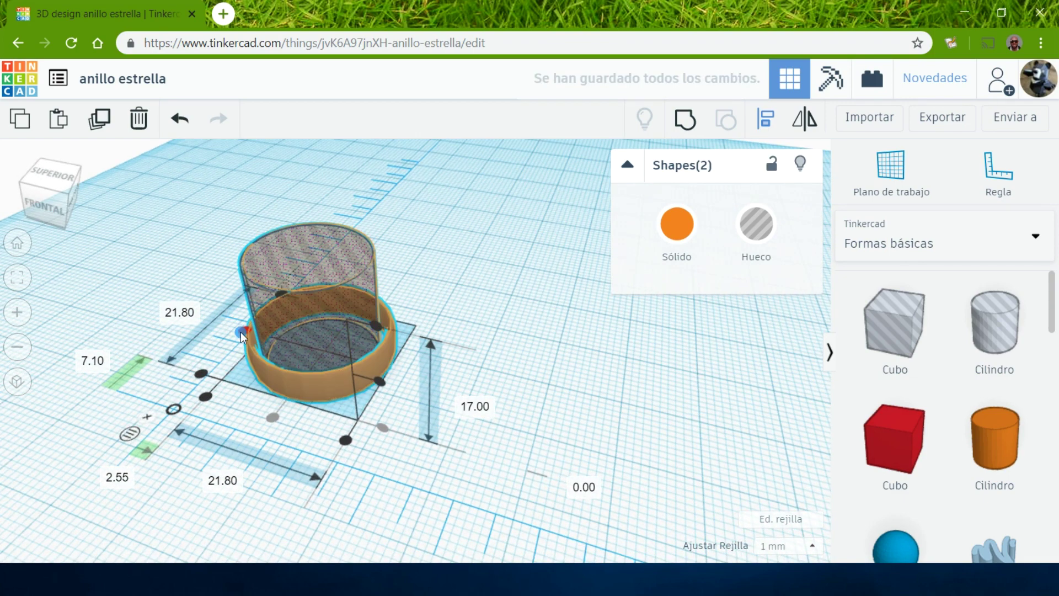
click(571, 402)
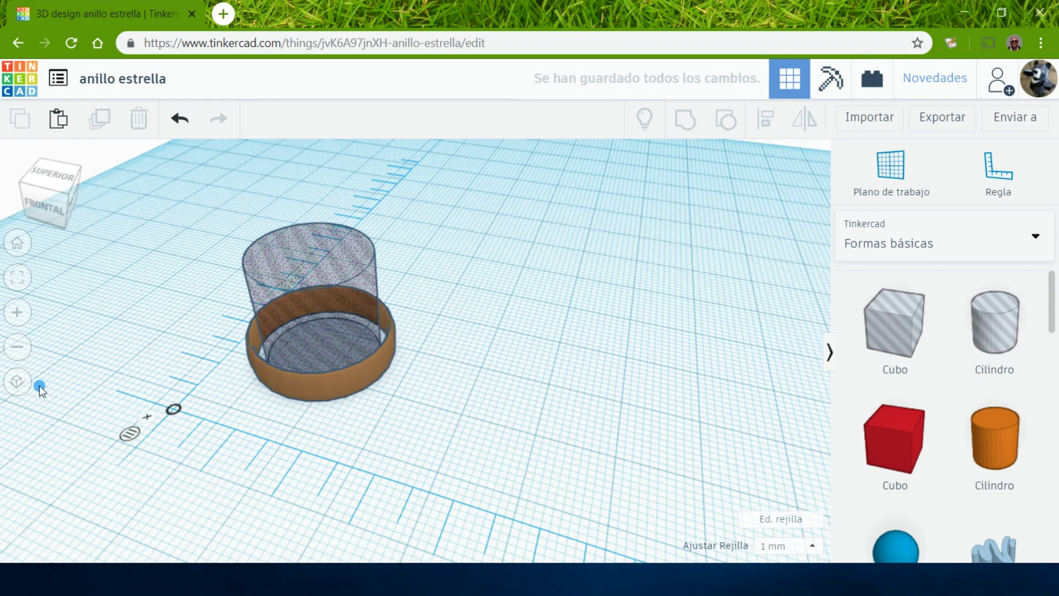
click(21, 384)
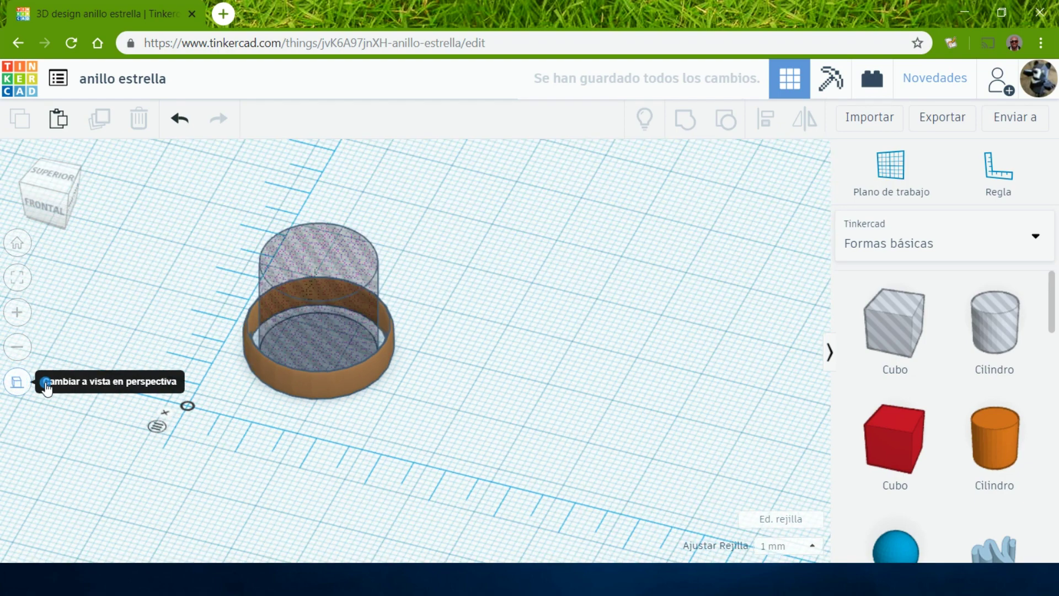
From top view, pull the ring profile's left point outward to thicken the band
click(53, 180)
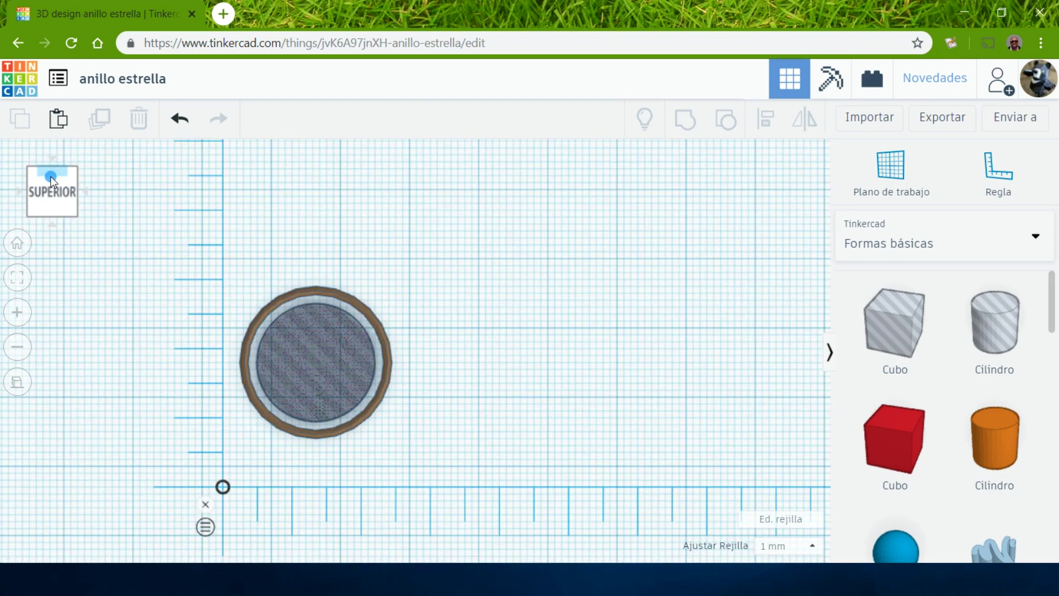
mouse_move(507, 366)
middle_down()
mouse_move(697, 343)
mouse_move(750, 322)
middle_up()
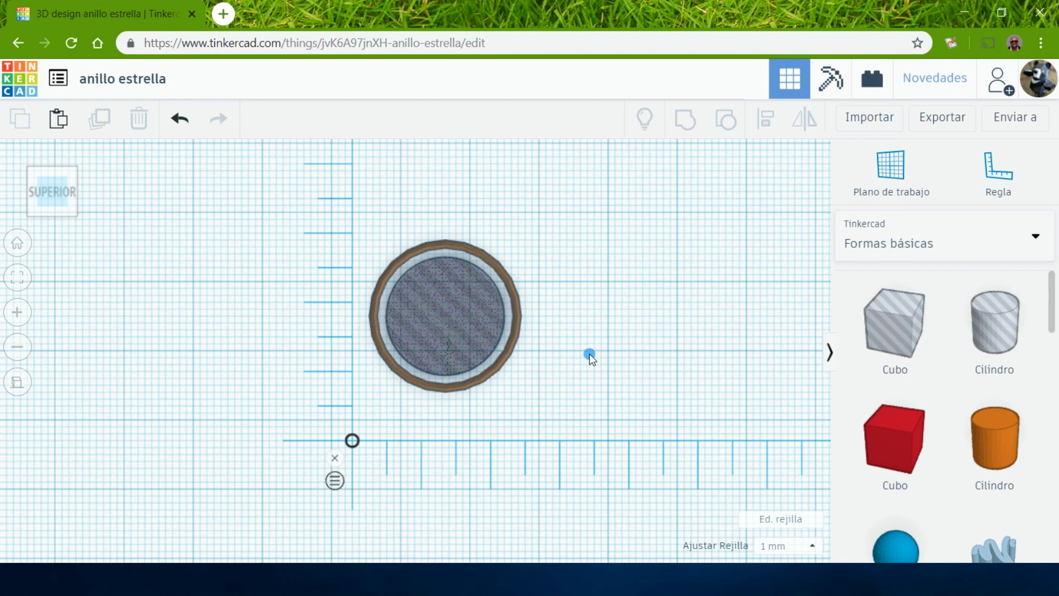
scroll(598, 333, up, 3)
scroll(709, 276, up, 2)
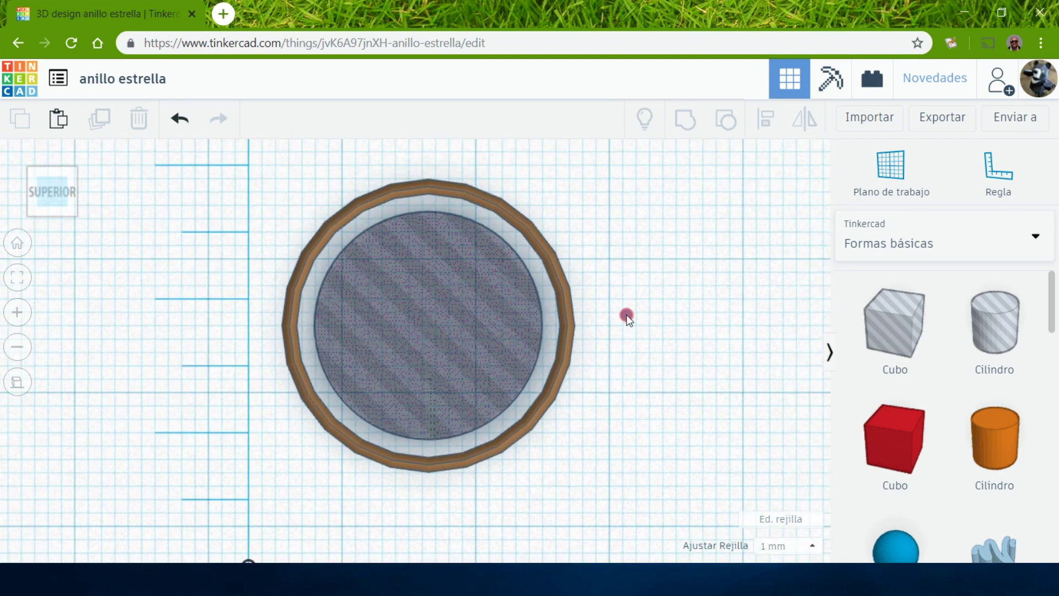
scroll(681, 320, up, 2)
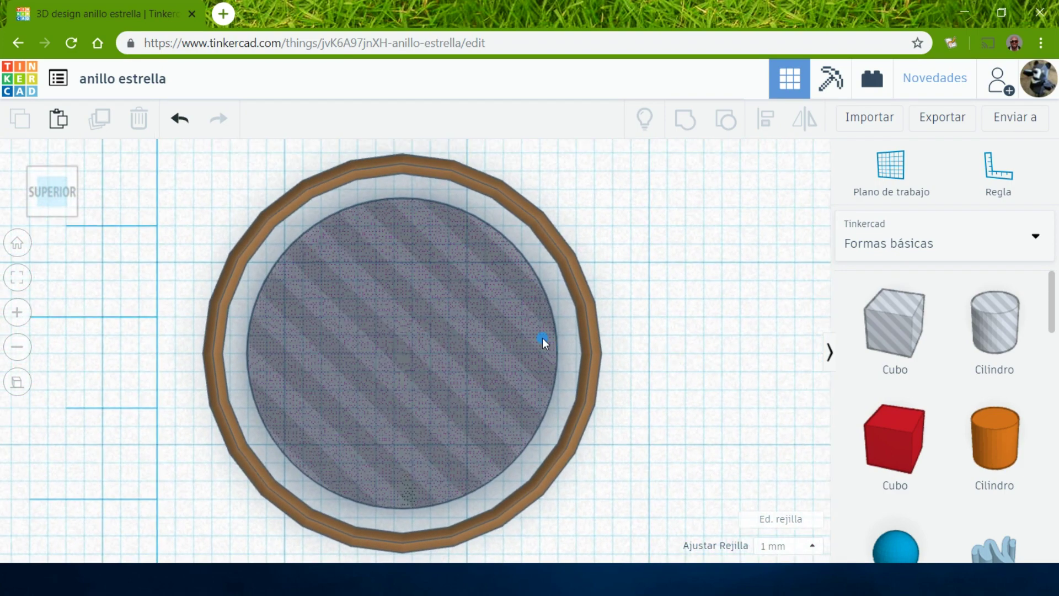
click(587, 303)
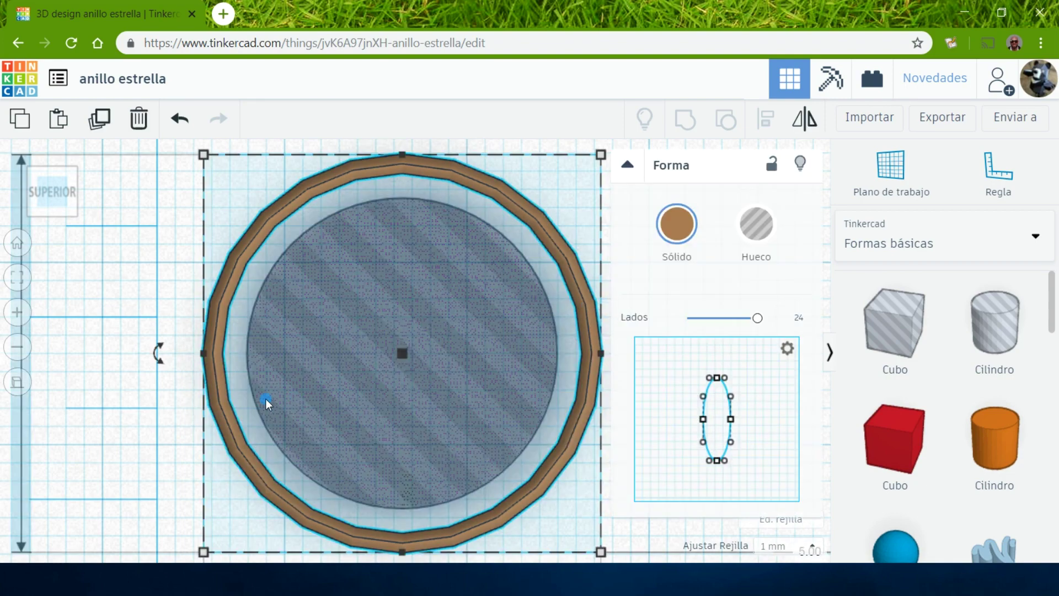
right_drag(104, 473, 126, 452)
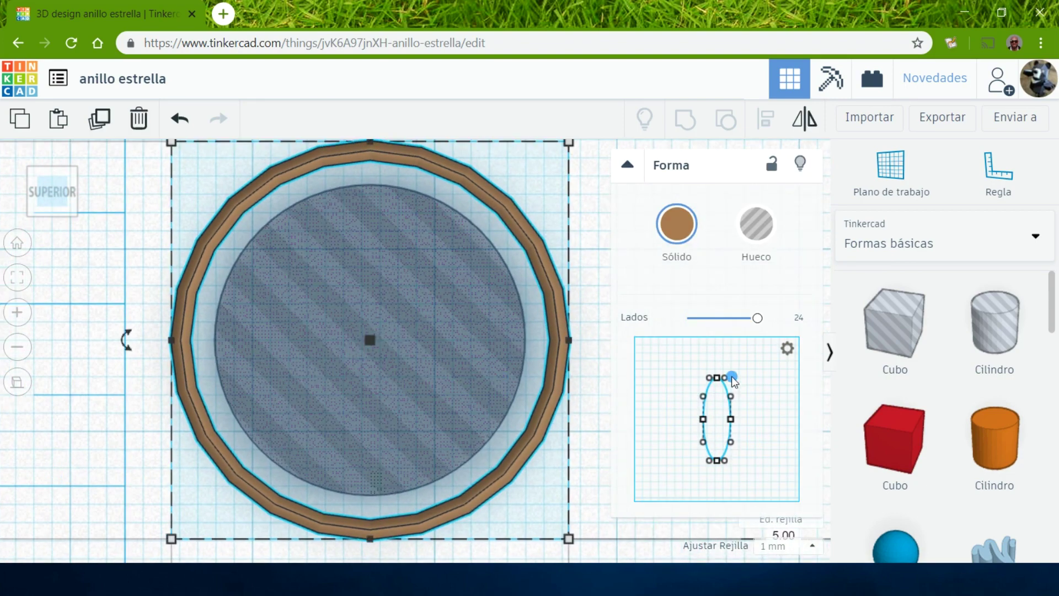
drag(701, 422, 637, 421)
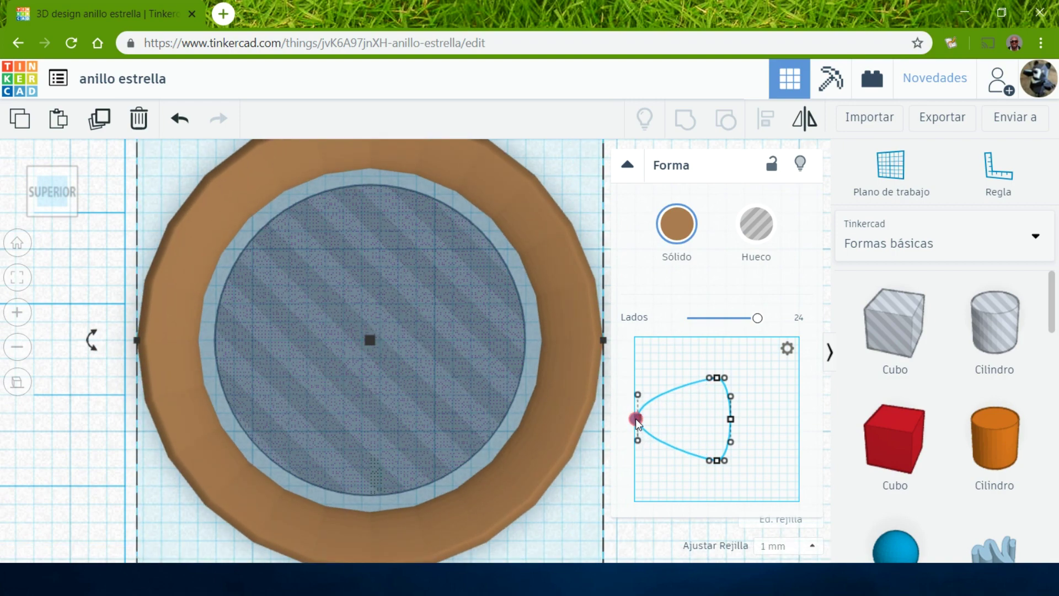
click(55, 216)
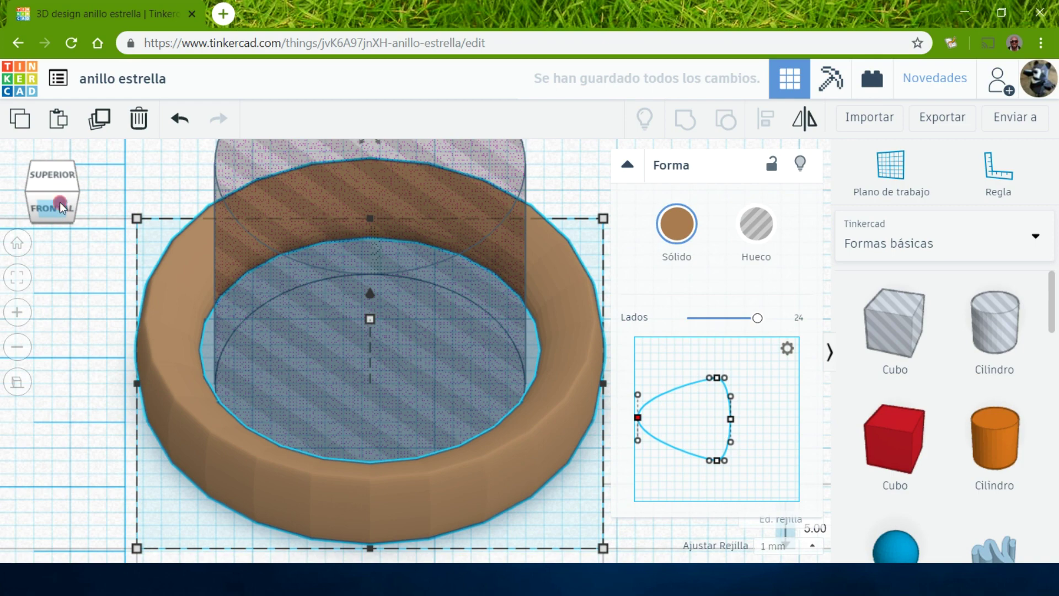
Make the ring transparent and narrow its profile into a rounded oval 23.00 mm wide
click(669, 218)
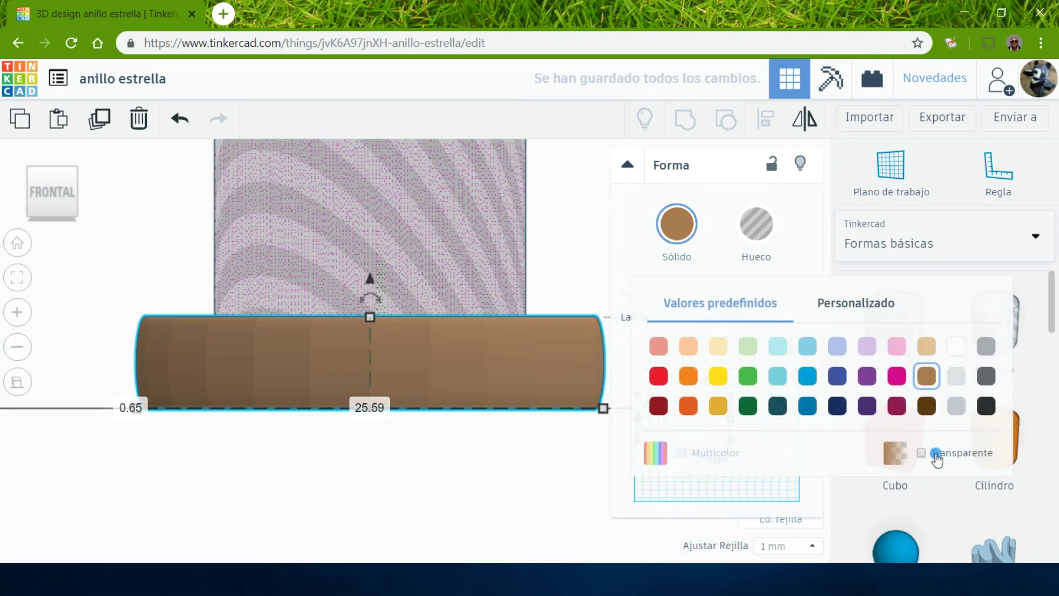
click(937, 455)
click(679, 243)
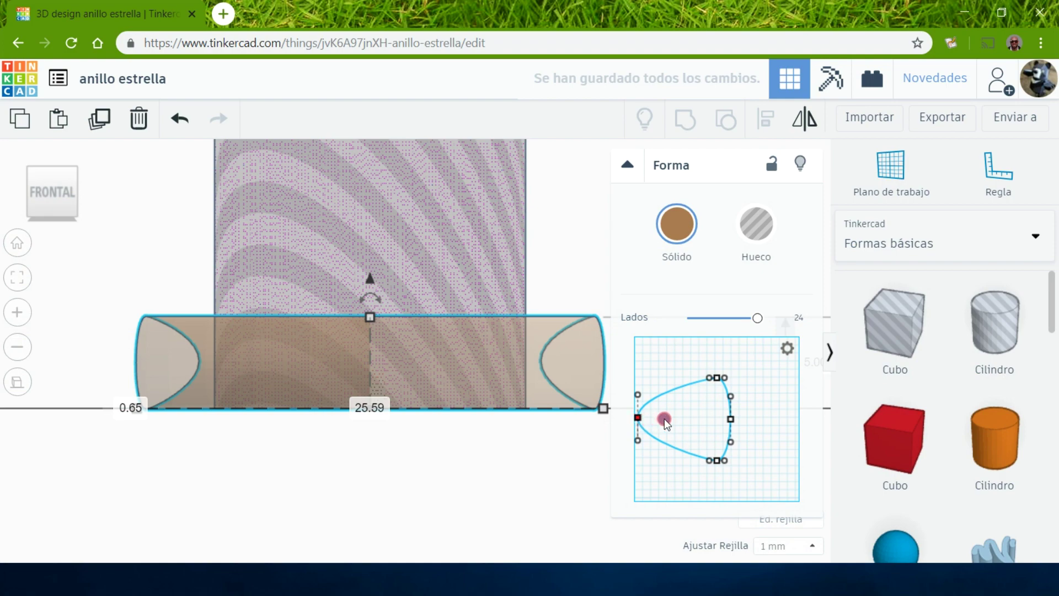
drag(664, 419, 681, 419)
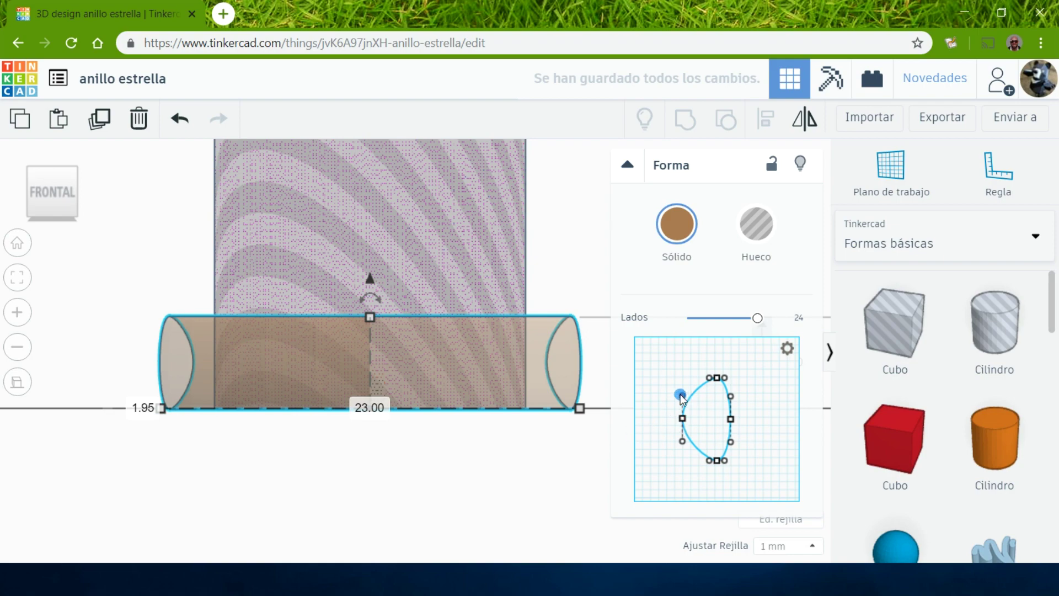
drag(682, 396, 682, 383)
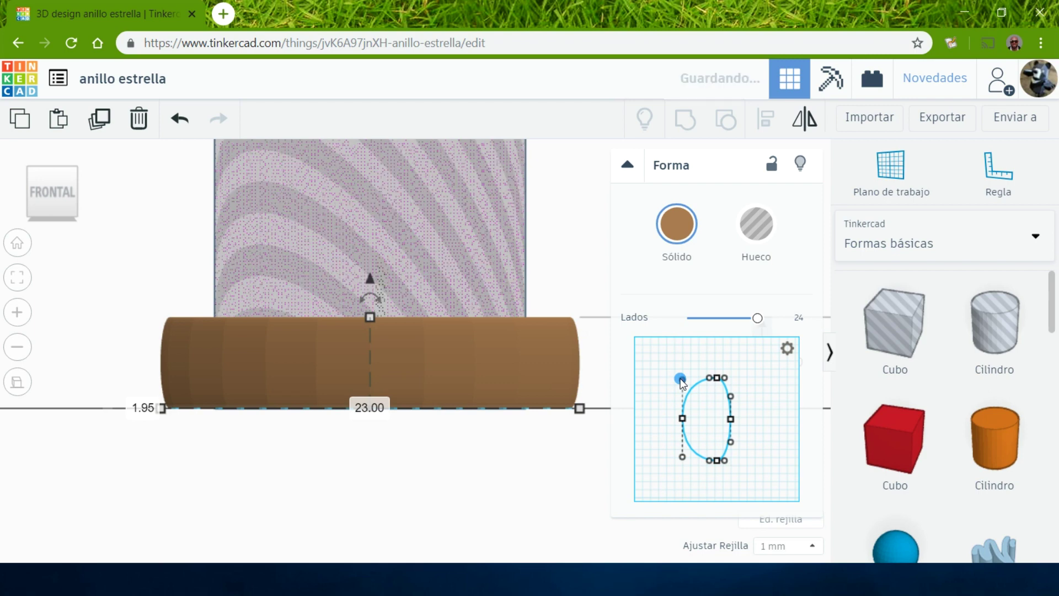
Set grid snapping to 0,1 mm and colour the transparent ring white
click(787, 546)
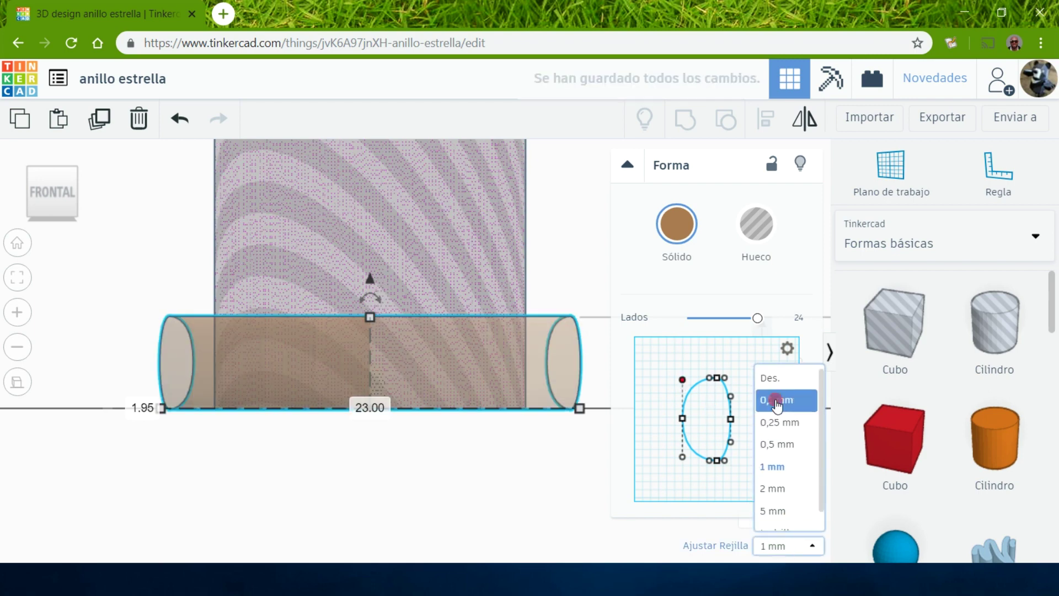
click(776, 401)
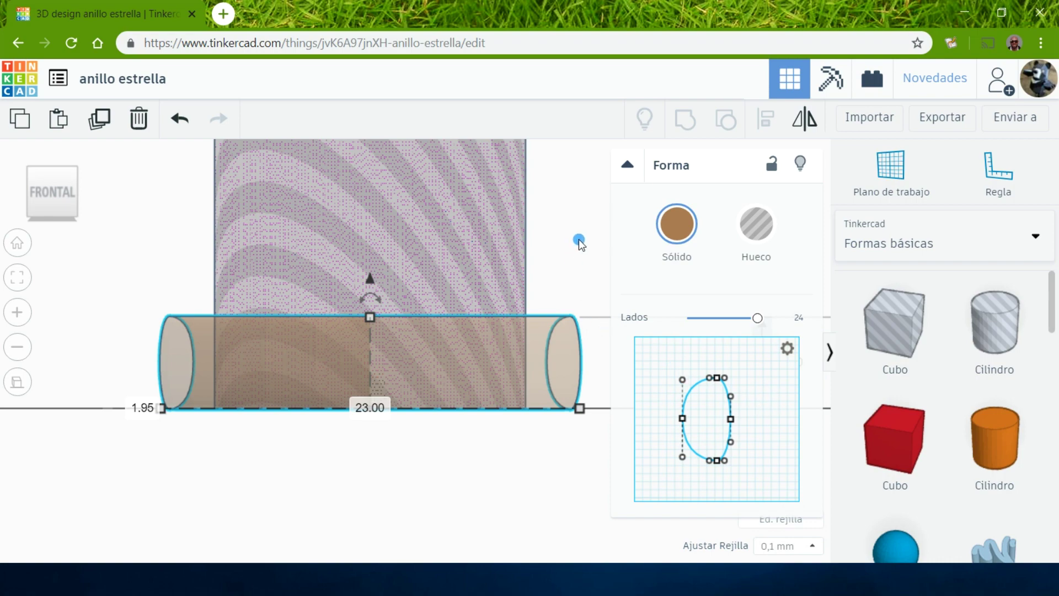
right_drag(578, 239, 520, 269)
right_drag(495, 272, 488, 264)
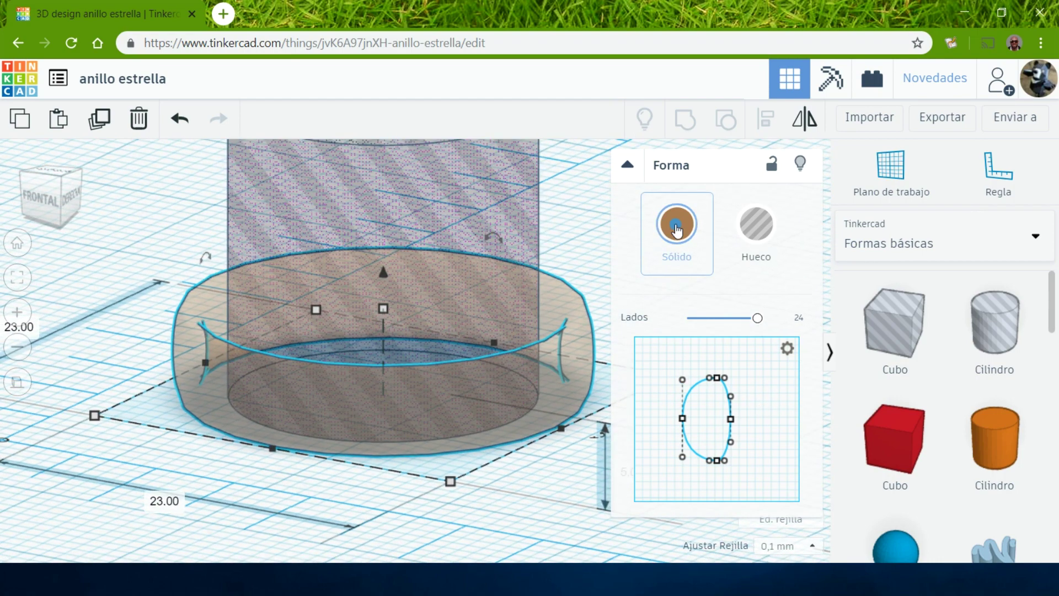
click(677, 226)
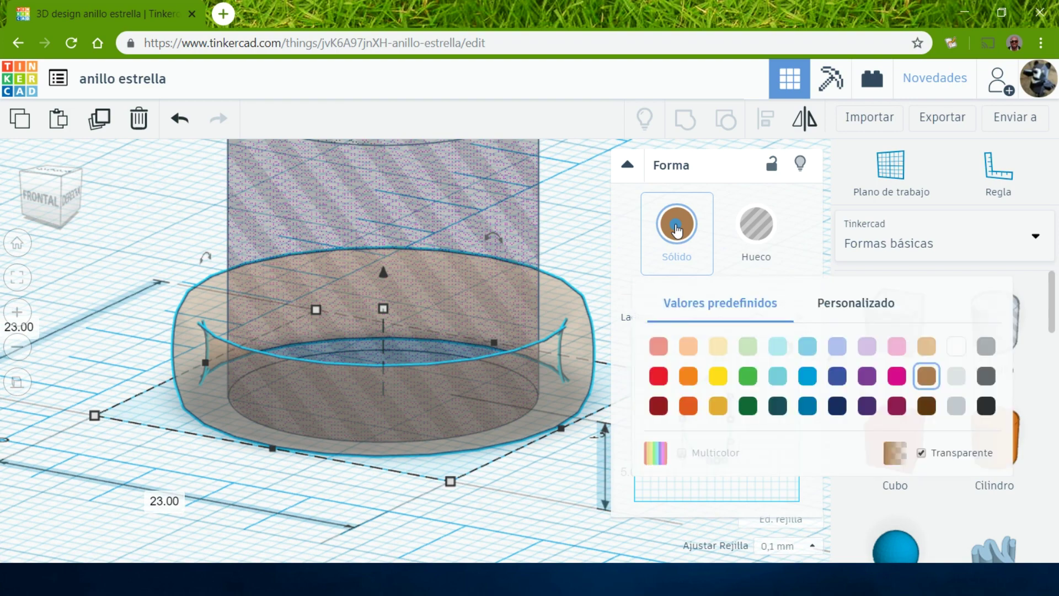
click(957, 346)
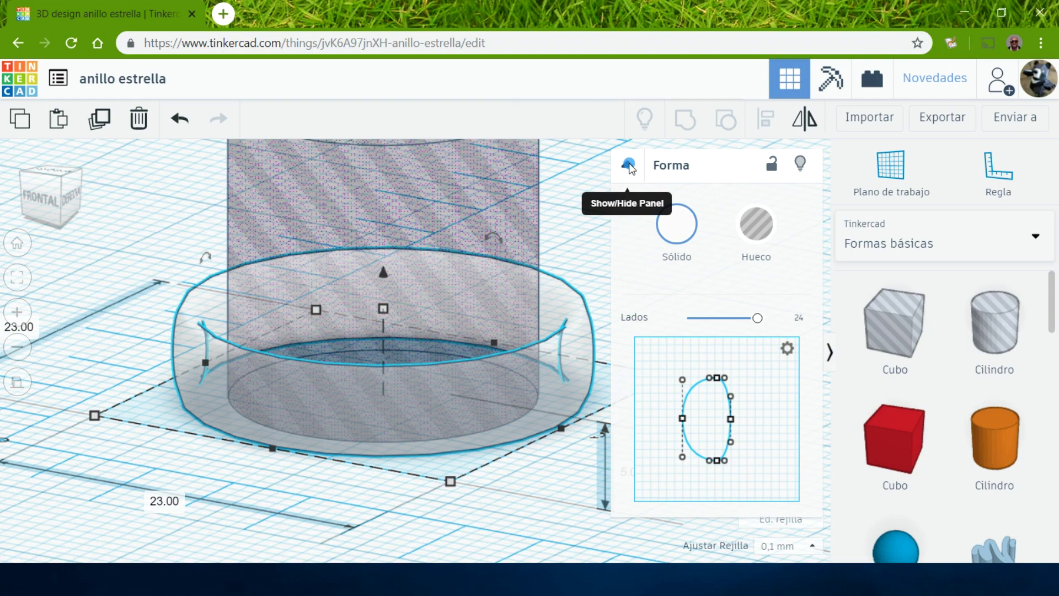
Collapse the shape panel and start shrinking the ring from its corner handles
click(629, 164)
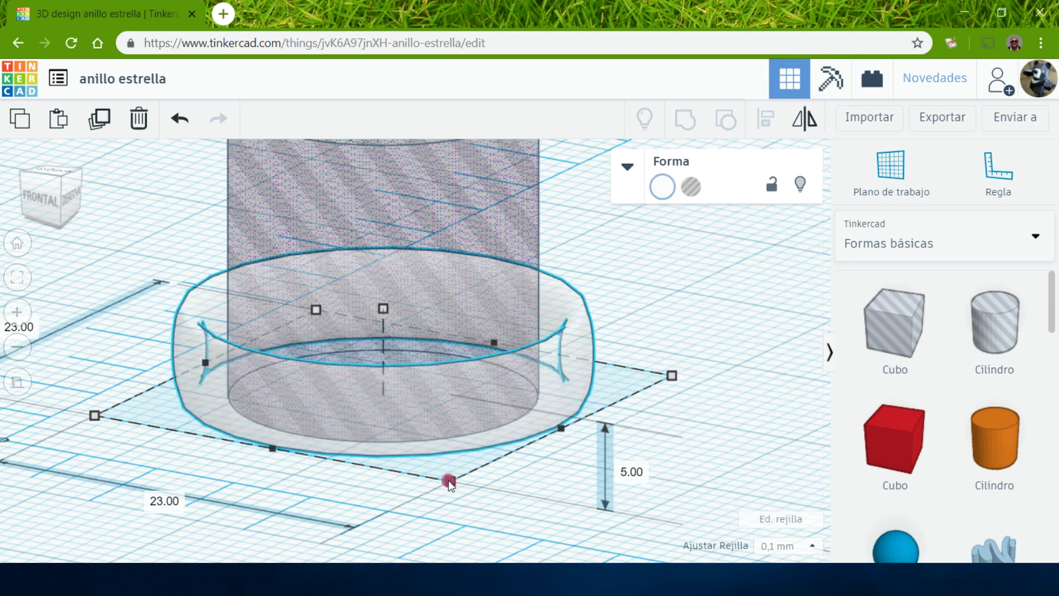
mouse_move(448, 482)
mouse_down()
mouse_move(436, 468)
mouse_move(459, 504)
mouse_move(449, 485)
mouse_up()
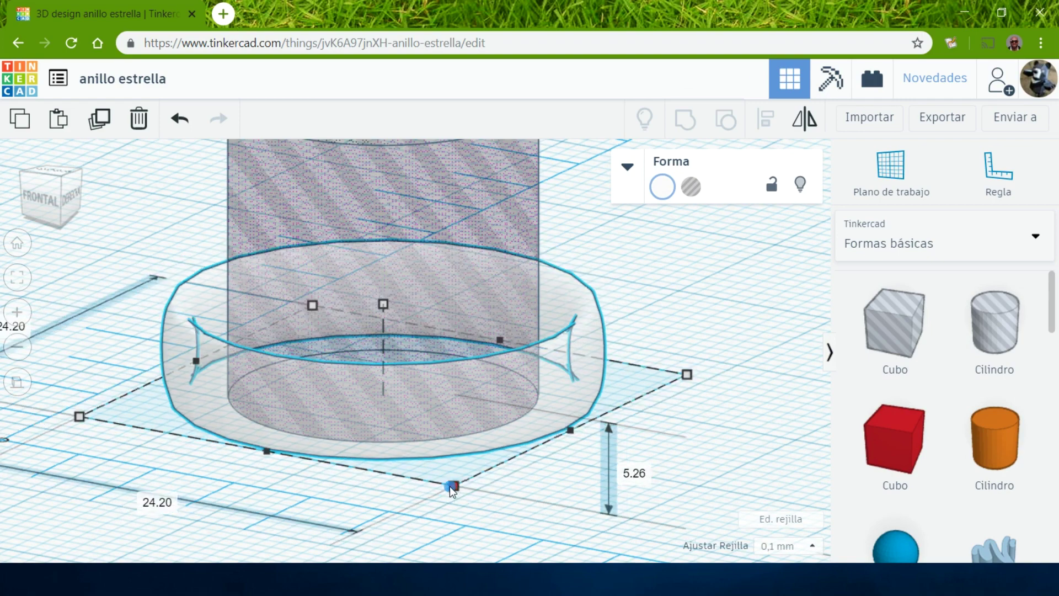
right_drag(524, 503, 515, 510)
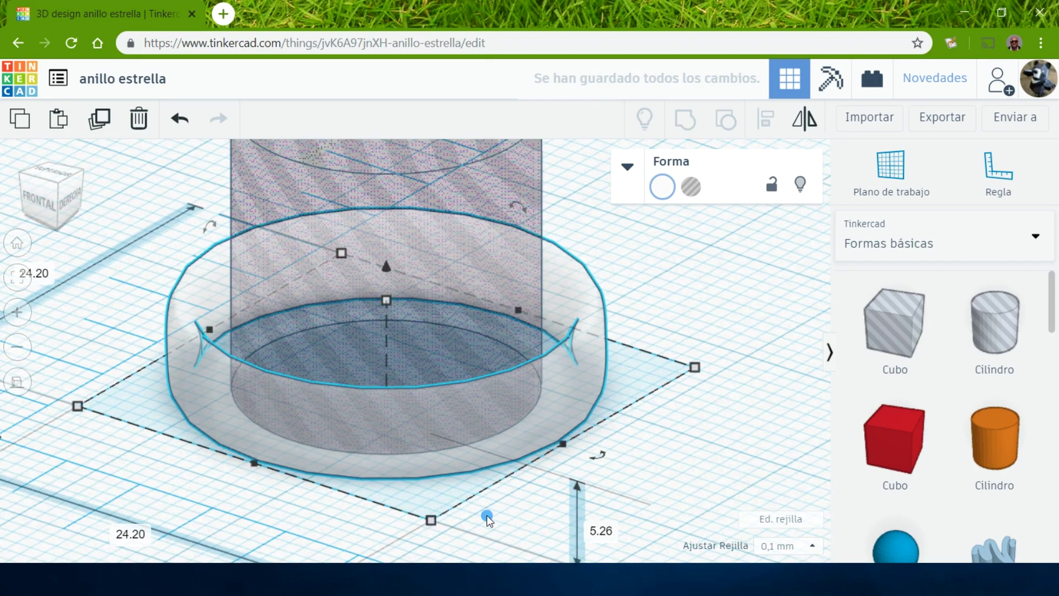
scroll(627, 505, up, 2)
scroll(690, 483, up, 2)
scroll(747, 479, up, 1)
scroll(723, 452, up, 2)
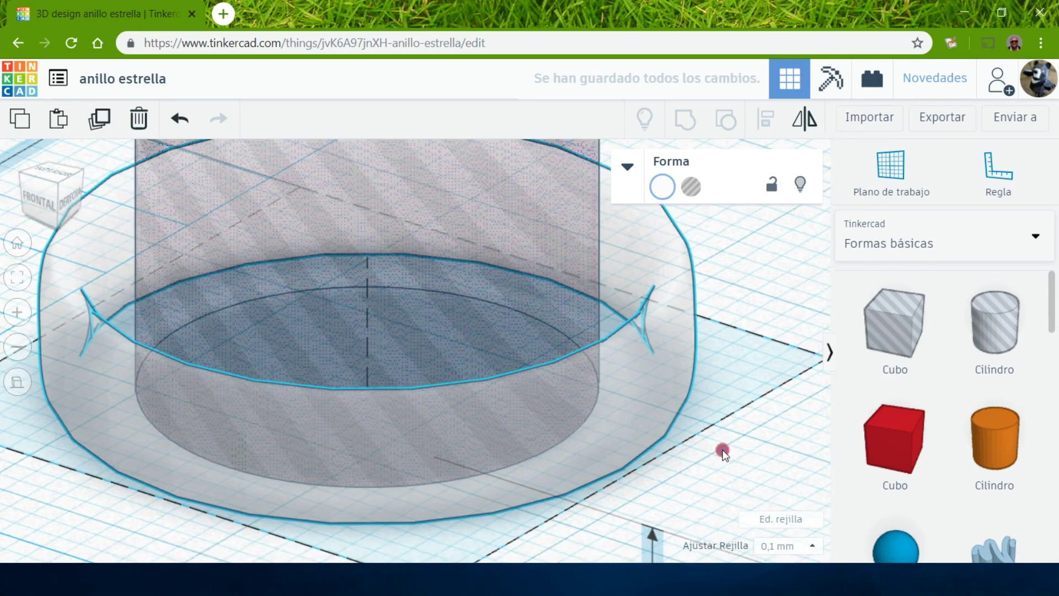
middle_drag(722, 451, 707, 428)
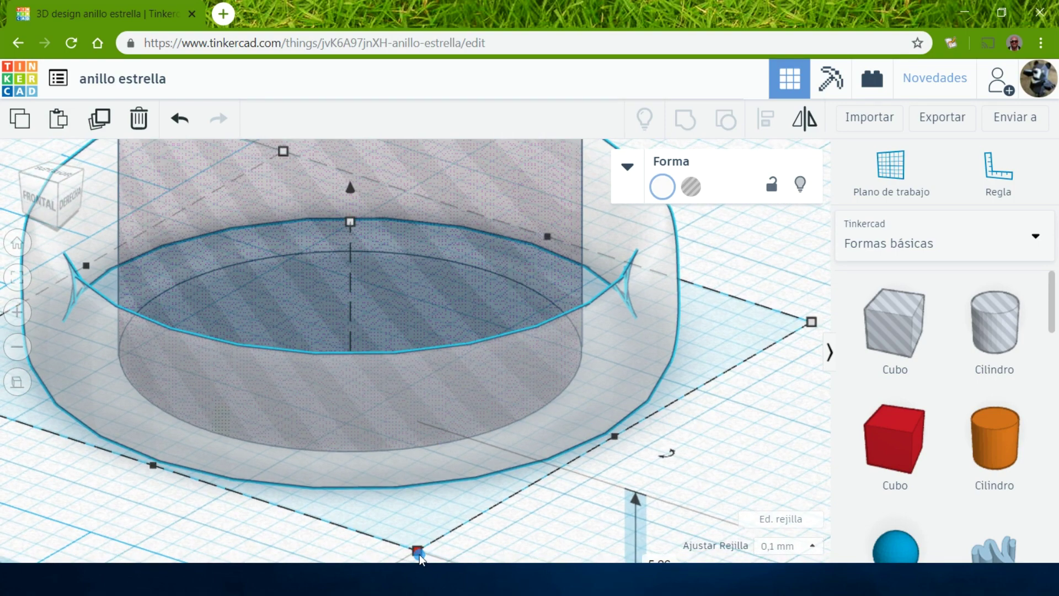
Shrink the ring's footprint, check the wall from top view, then adjust it toward 20.60 mm
drag(417, 545, 403, 517)
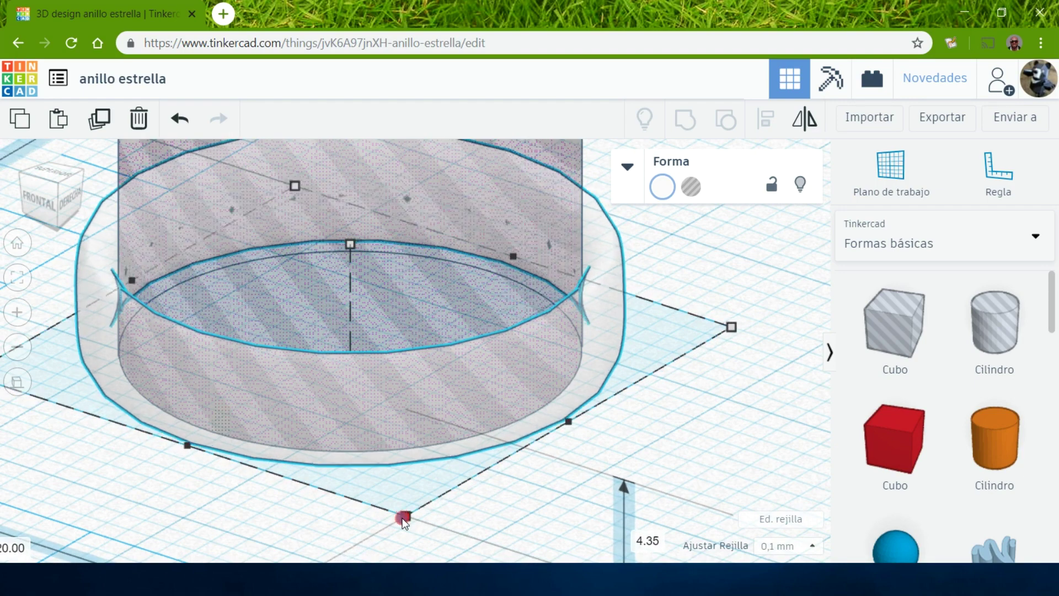
drag(403, 517, 404, 518)
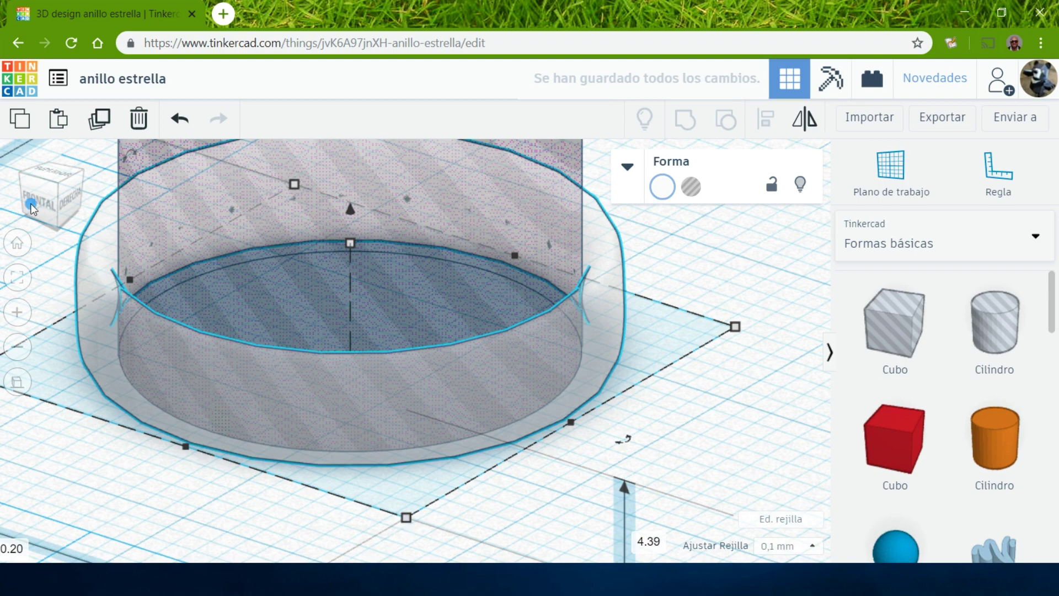
click(50, 175)
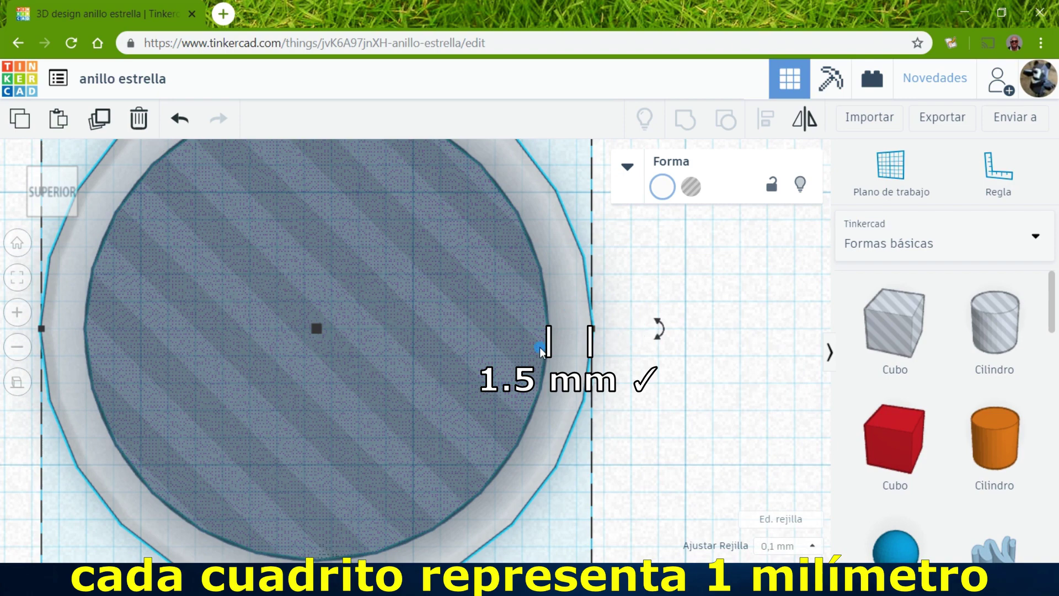
mouse_move(698, 420)
right_down()
mouse_move(635, 344)
mouse_move(604, 325)
right_up()
drag(416, 501, 416, 505)
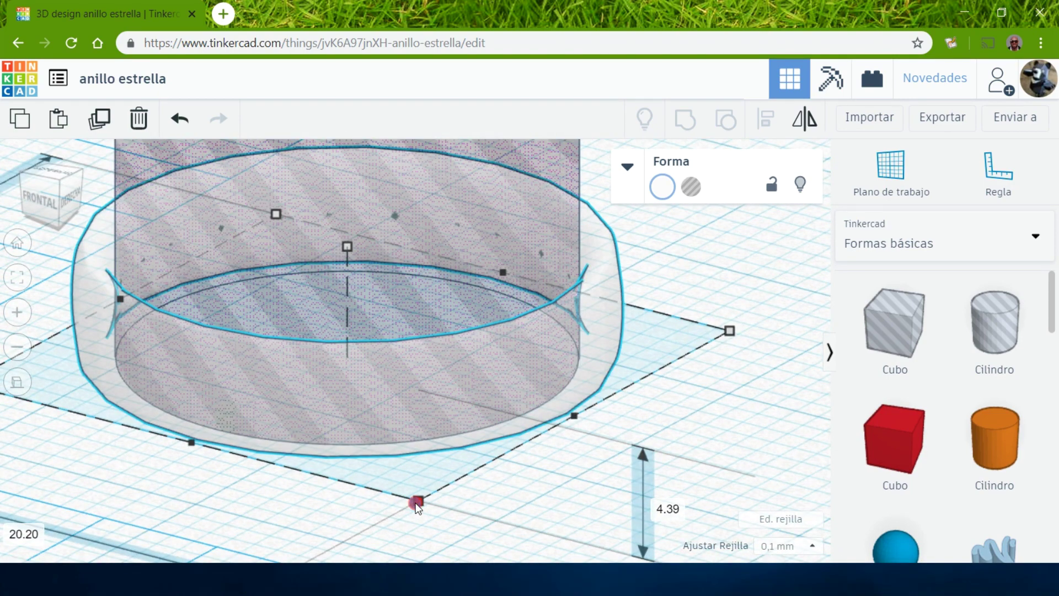
Move the profile's middle point to slim the band, checking from top view
click(628, 167)
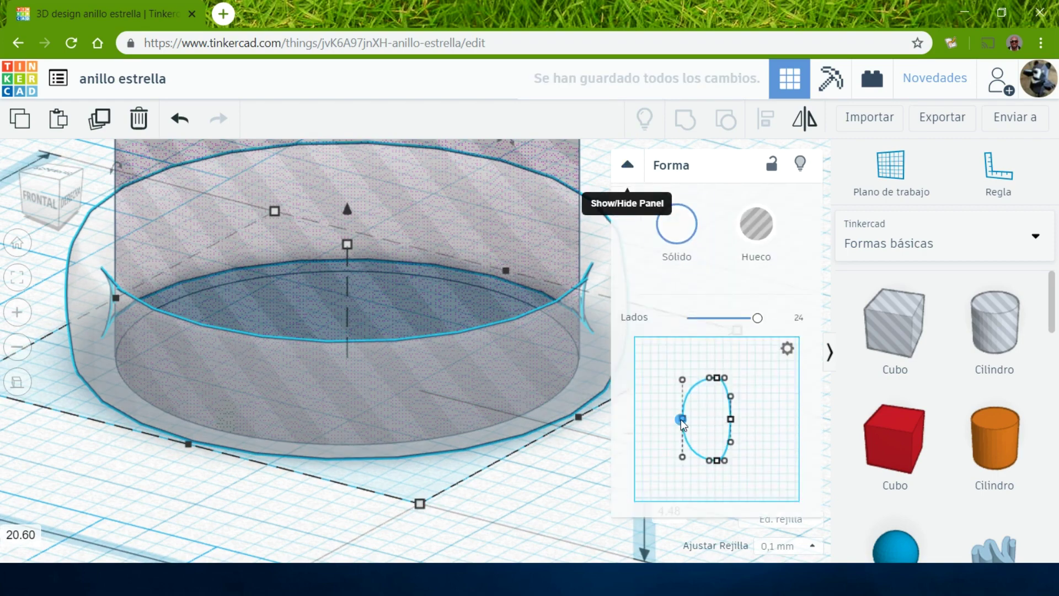
drag(663, 423, 653, 418)
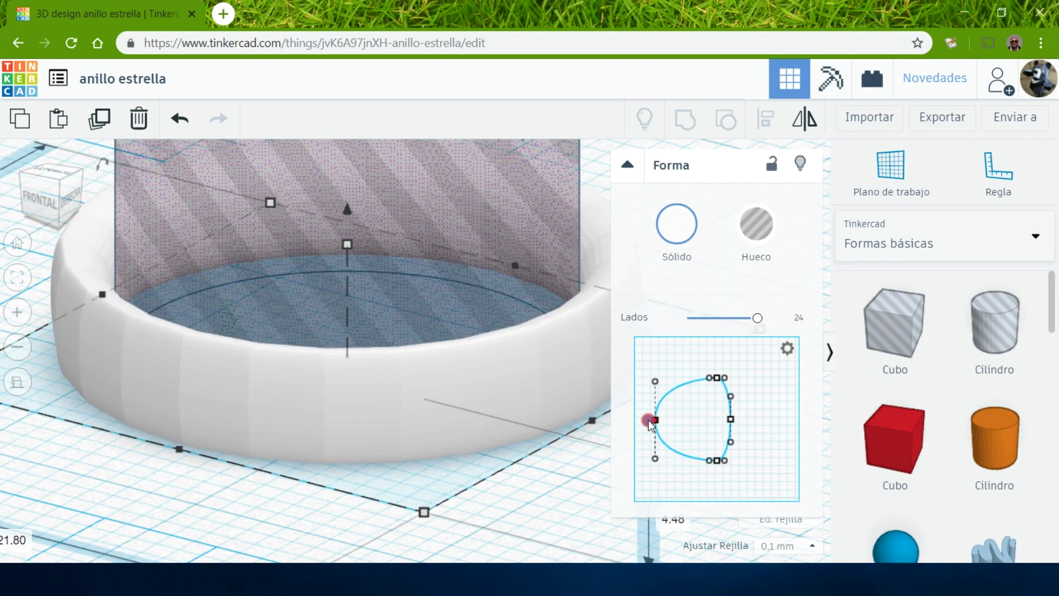
click(51, 173)
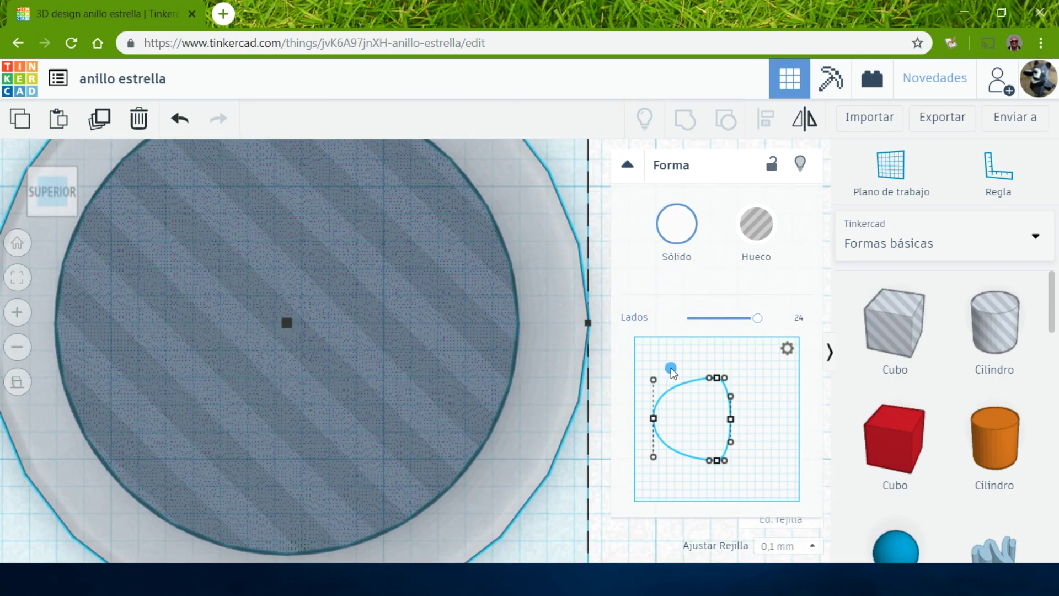
drag(653, 418, 677, 418)
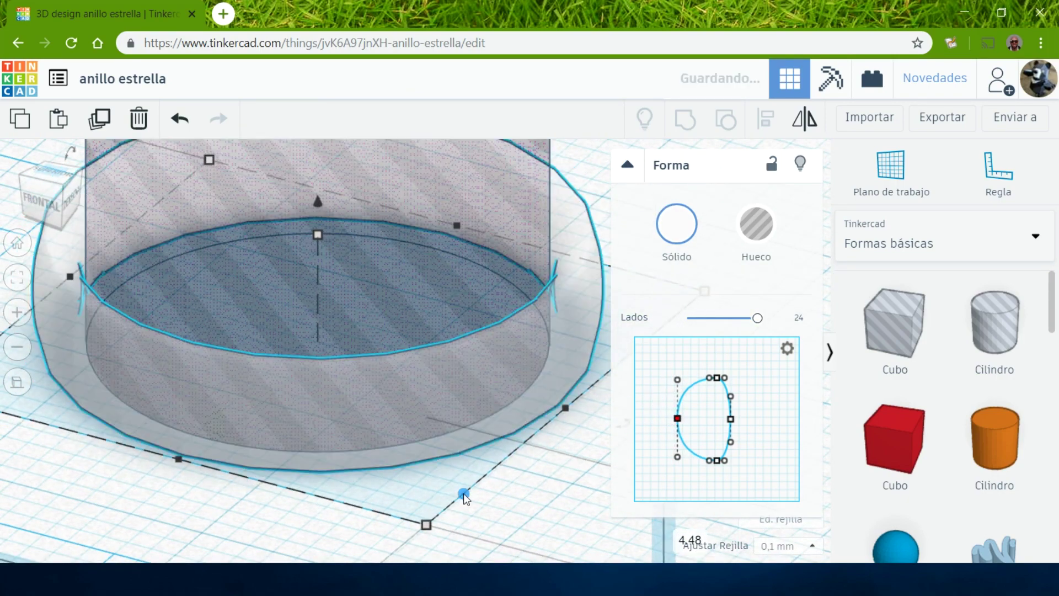
click(51, 173)
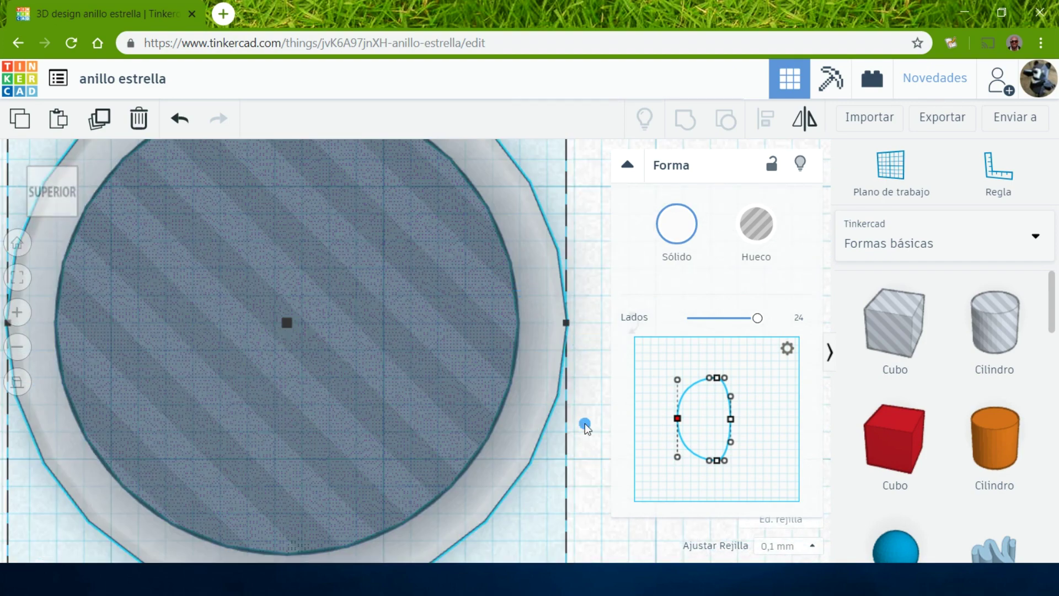
mouse_move(586, 426)
right_down()
mouse_move(400, 404)
mouse_move(114, 498)
right_up()
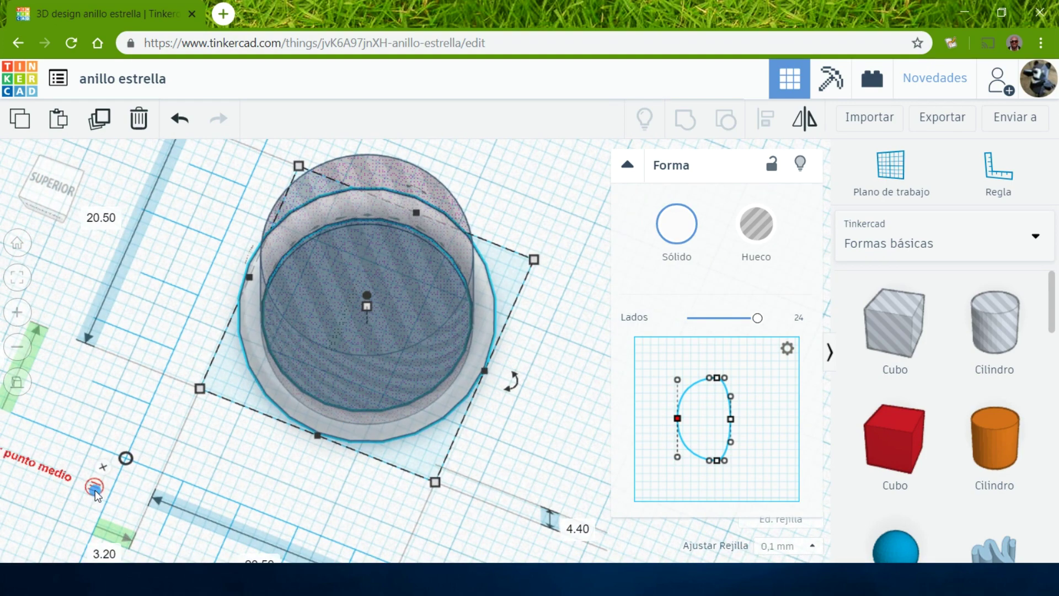
Set the ruler to endpoint and enter 20.6 for the ring's length and width
scroll(95, 488, down, 3)
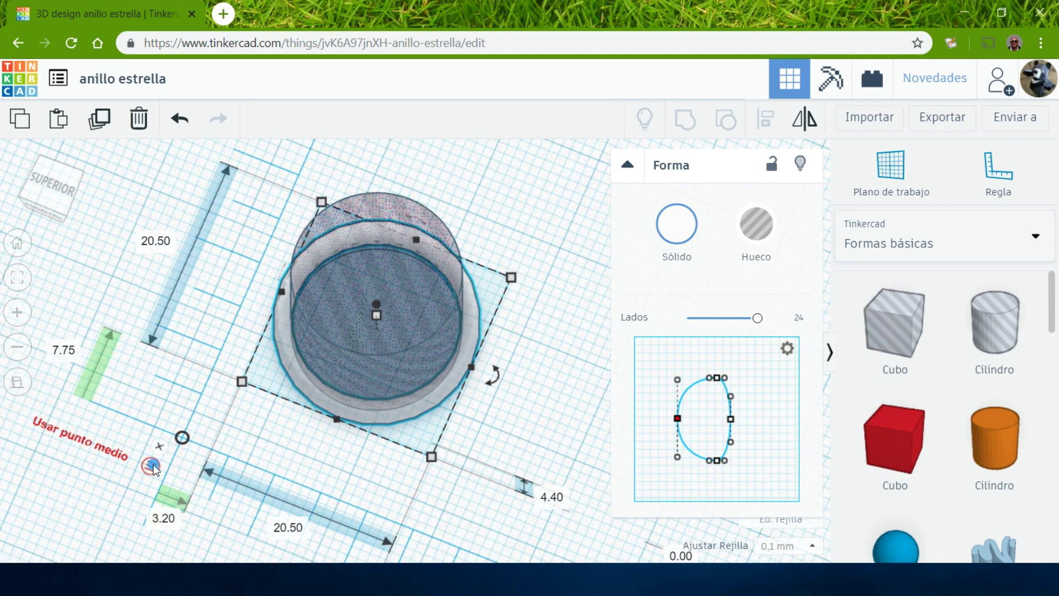
click(154, 467)
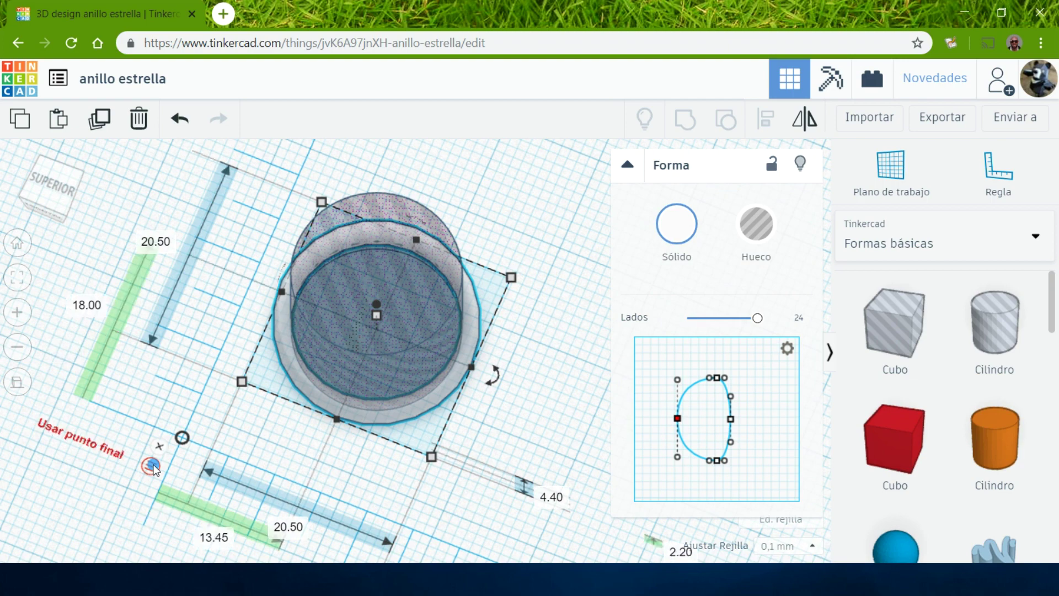
right_drag(155, 466, 372, 462)
click(272, 499)
text(20.6)
key(Return)
click(174, 230)
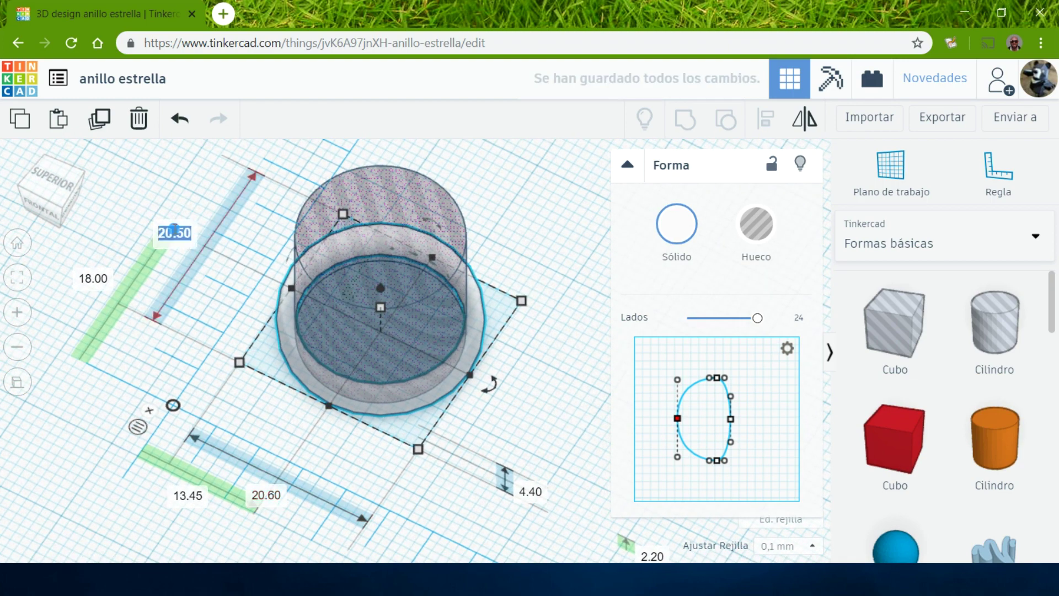
text(20.6)
key(Return)
text(4)
key(Return)
Correct both footprint values to 20.50 mm and view the ring from the front
click(268, 495)
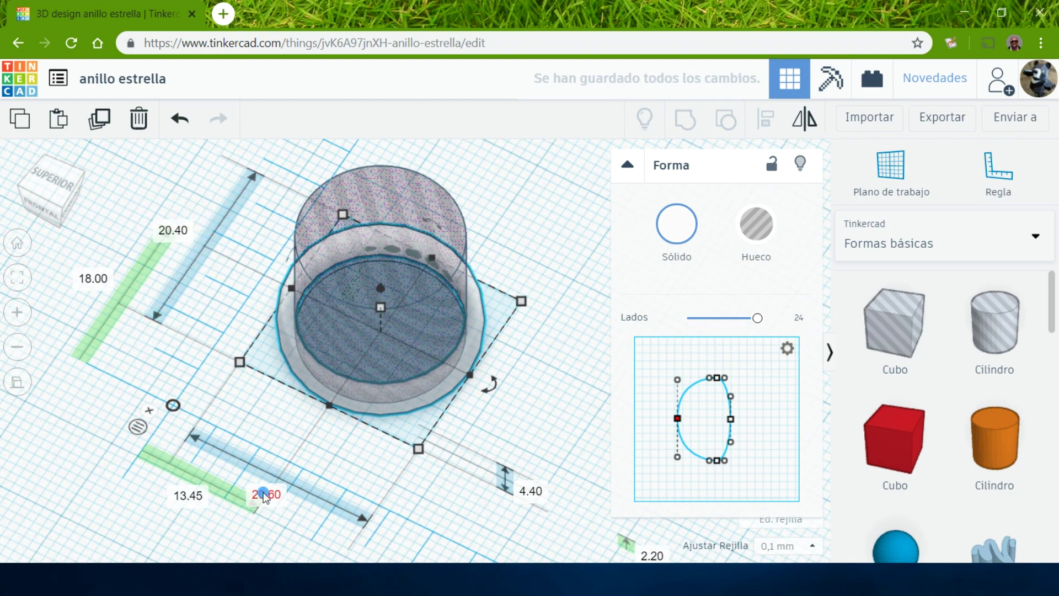
text(20.4.5)
key(Return)
click(173, 229)
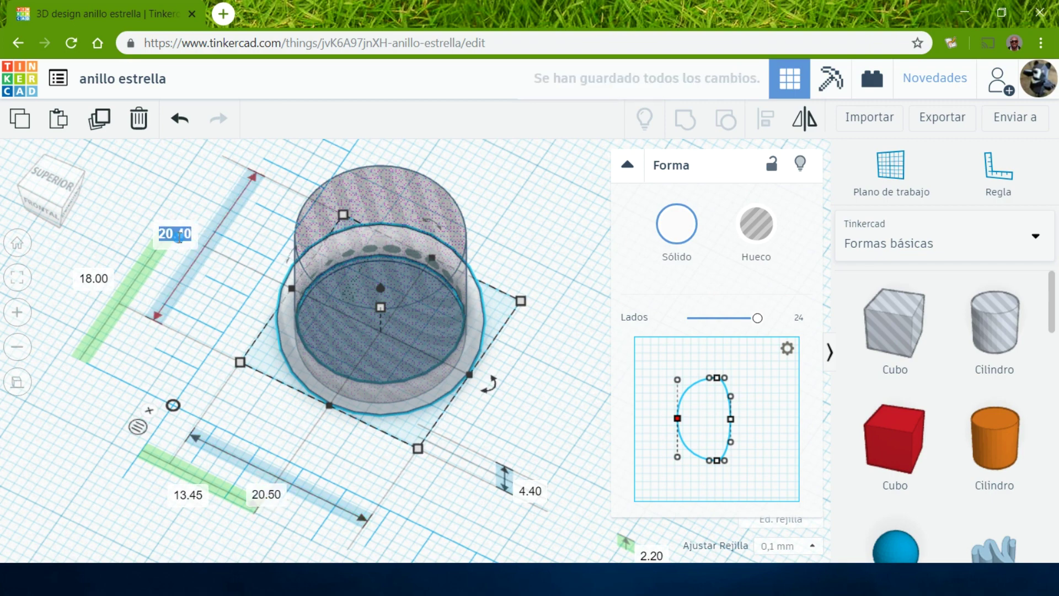
text(20.5)
key(Return)
click(629, 169)
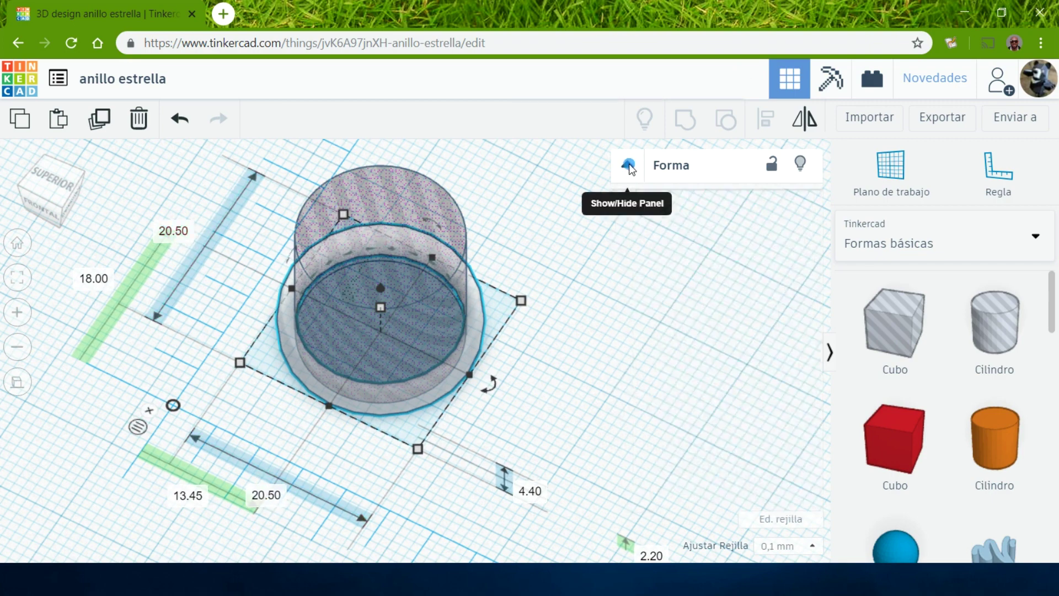
click(48, 205)
scroll(428, 267, up, 3)
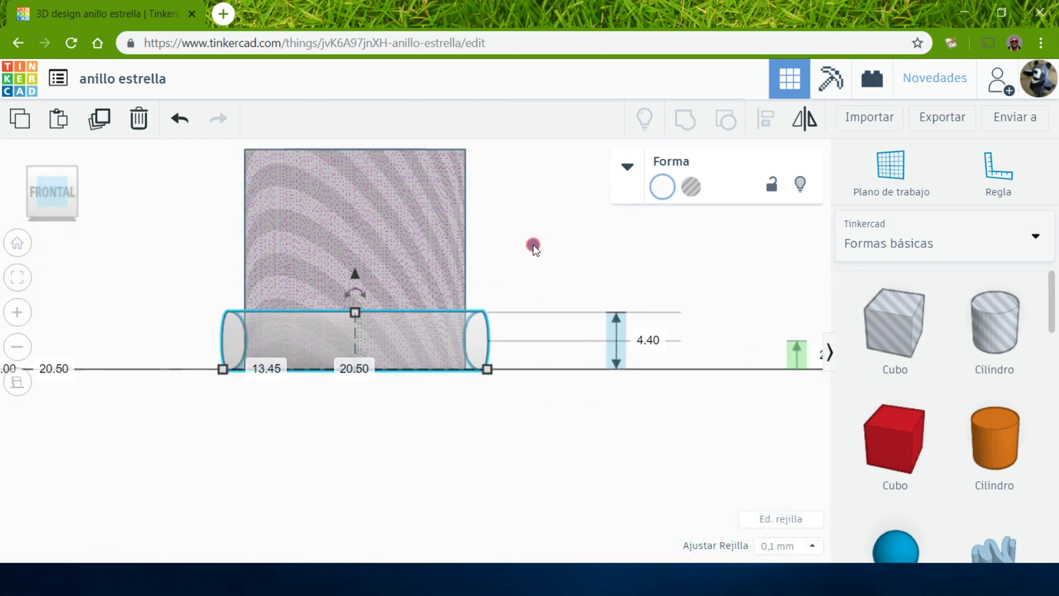
middle_drag(548, 277, 549, 331)
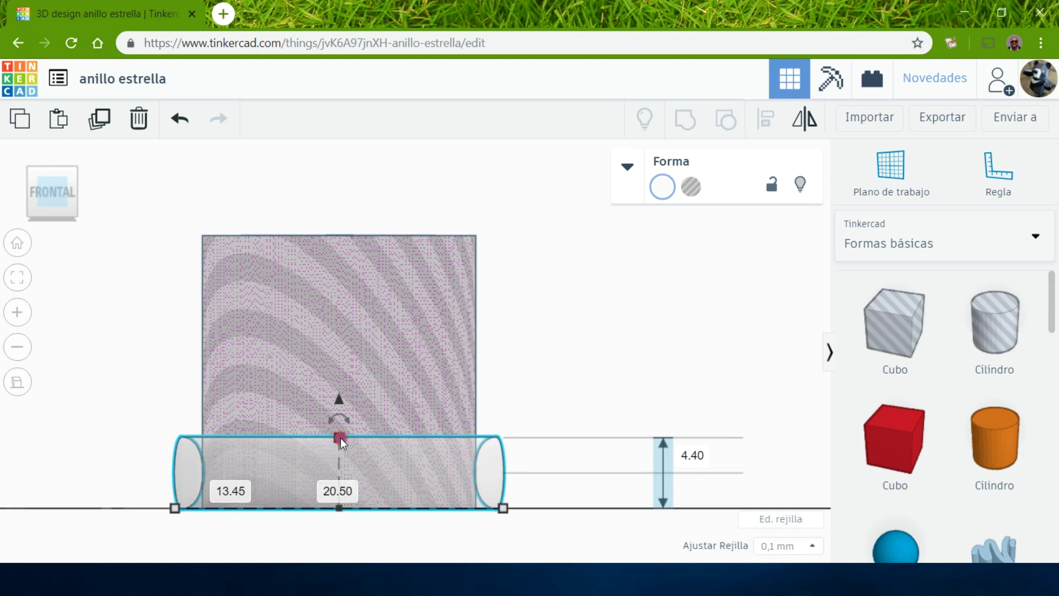
Set the ring band's height to exactly 9.00 mm
drag(340, 438, 335, 362)
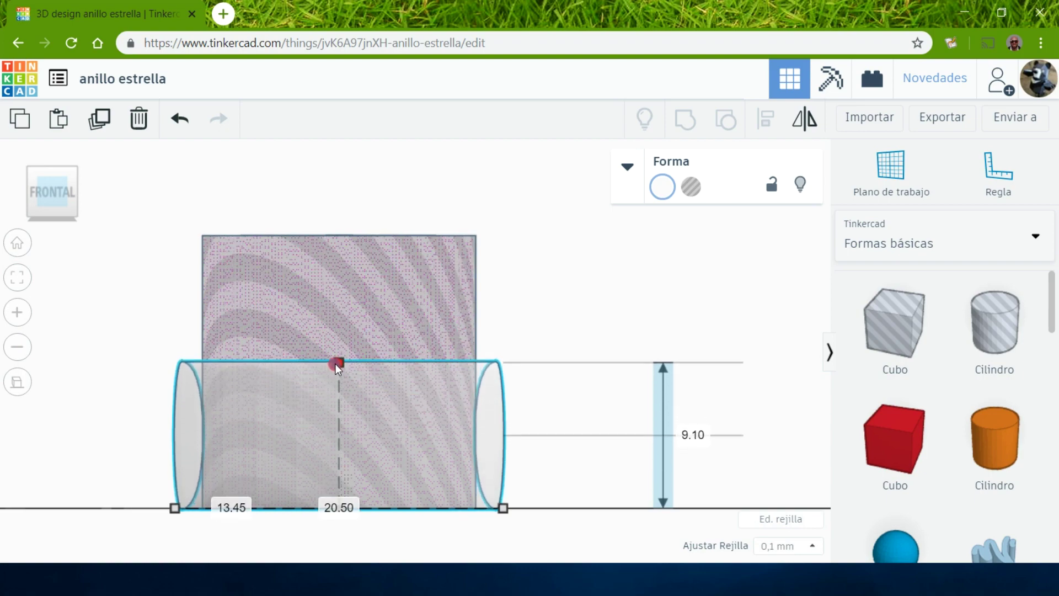
drag(335, 363, 335, 365)
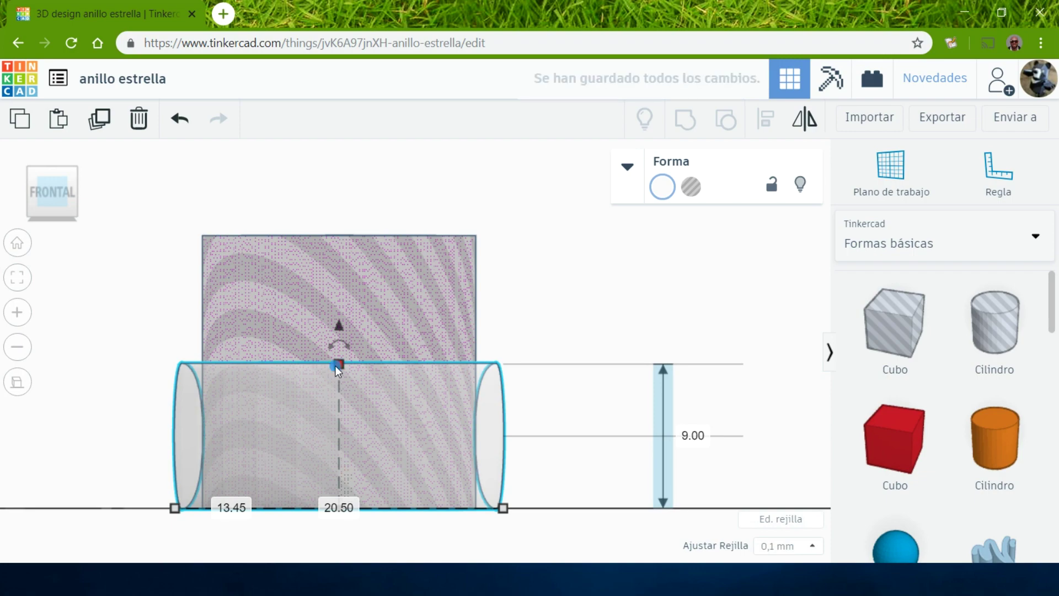
right_drag(336, 365, 428, 245)
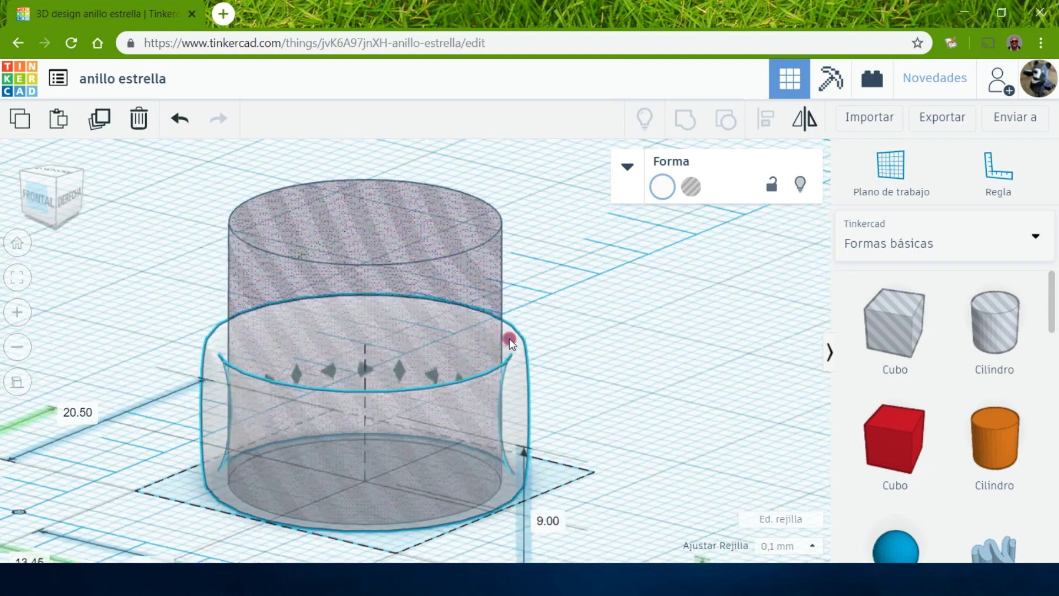
Rotate the ring 90° to stand on its edge and drop it onto the workplane
click(411, 229)
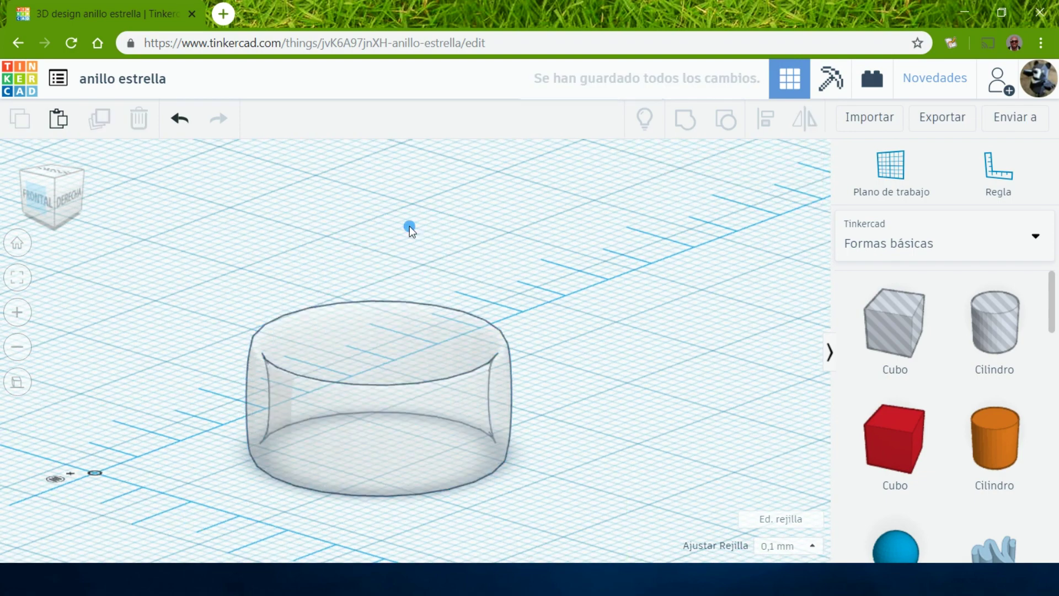
click(383, 324)
drag(282, 298, 205, 380)
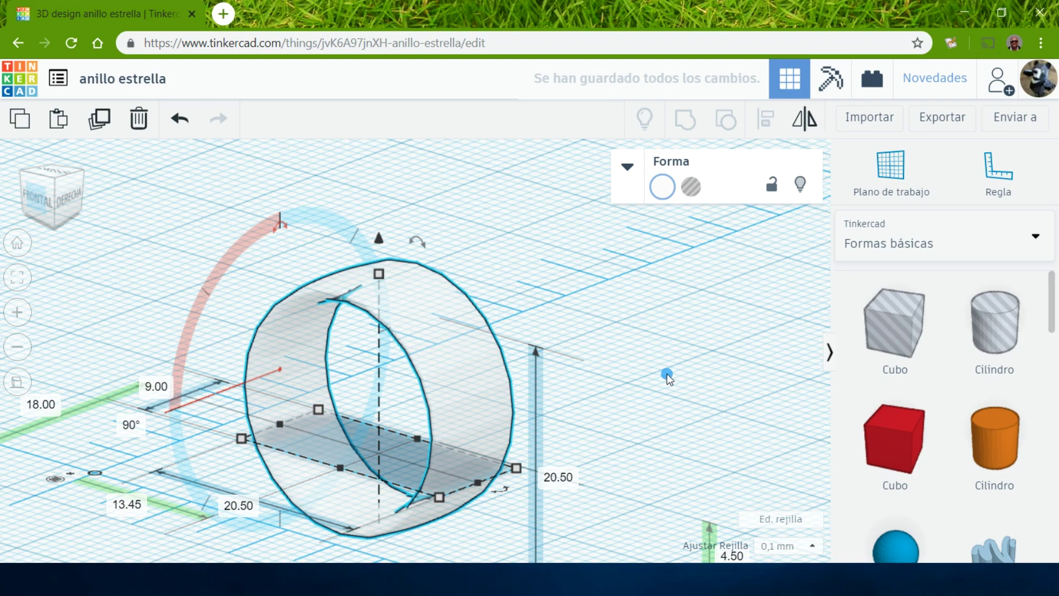
key(d)
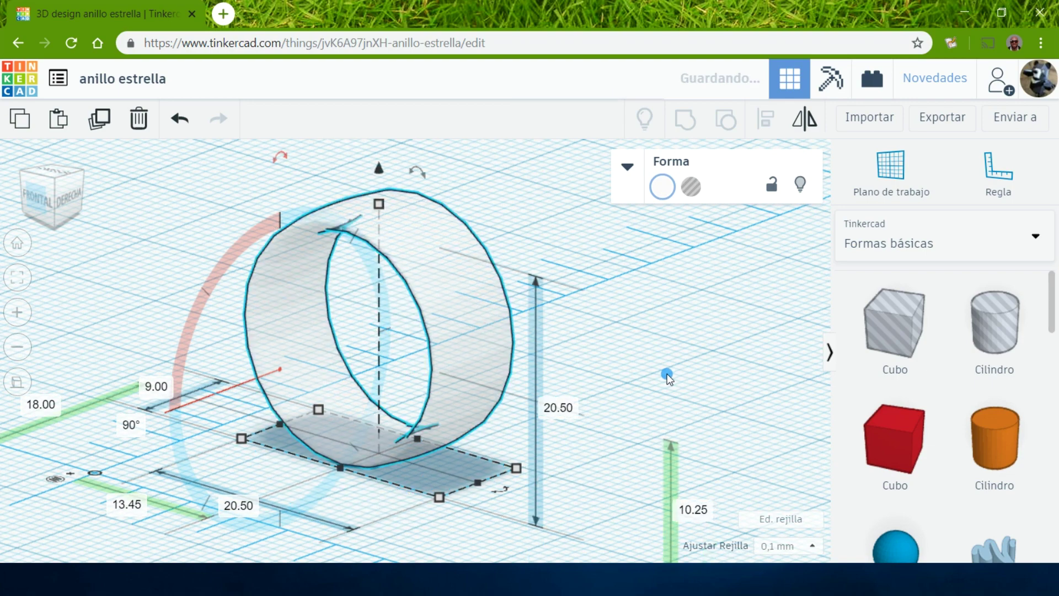
click(666, 373)
right_drag(664, 373, 693, 357)
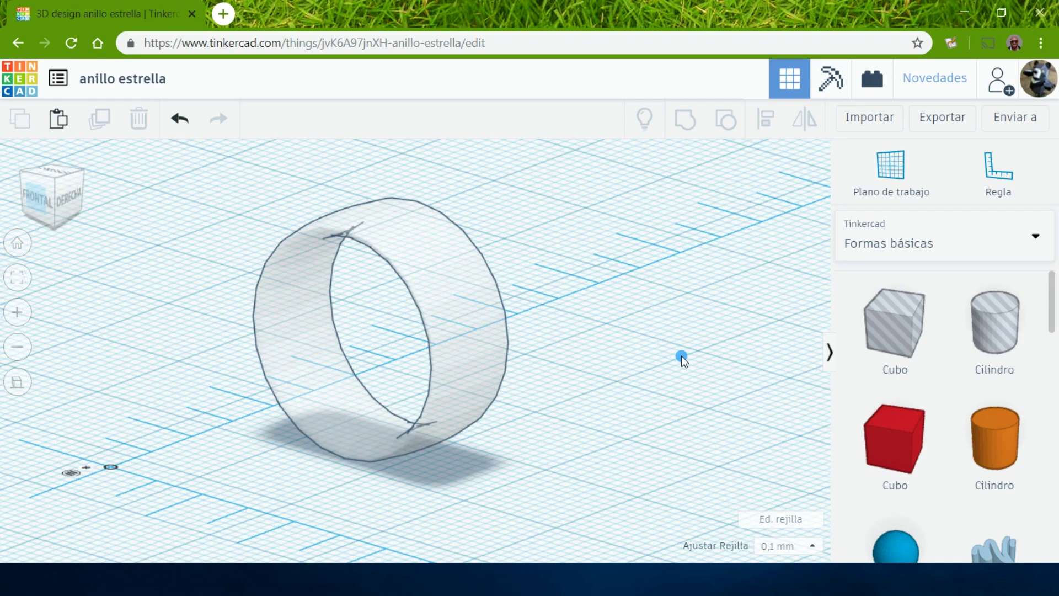
scroll(693, 358, down, 5)
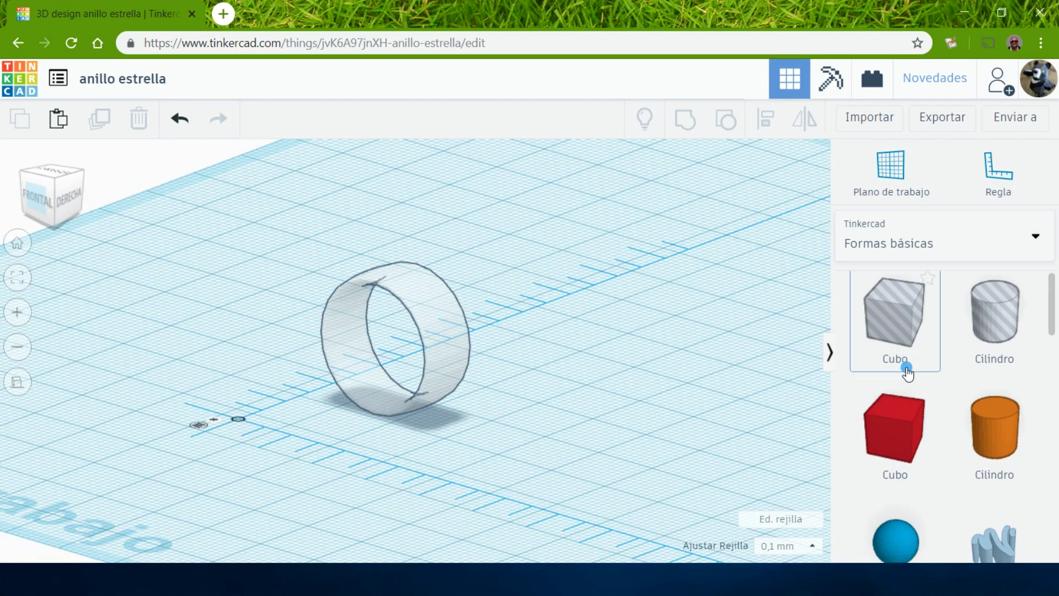
Place a pointed Estrella star and a flat 1.00 mm yellow star on the workplane
scroll(905, 364, down, 3)
scroll(939, 359, down, 3)
scroll(936, 373, down, 3)
scroll(935, 373, down, 5)
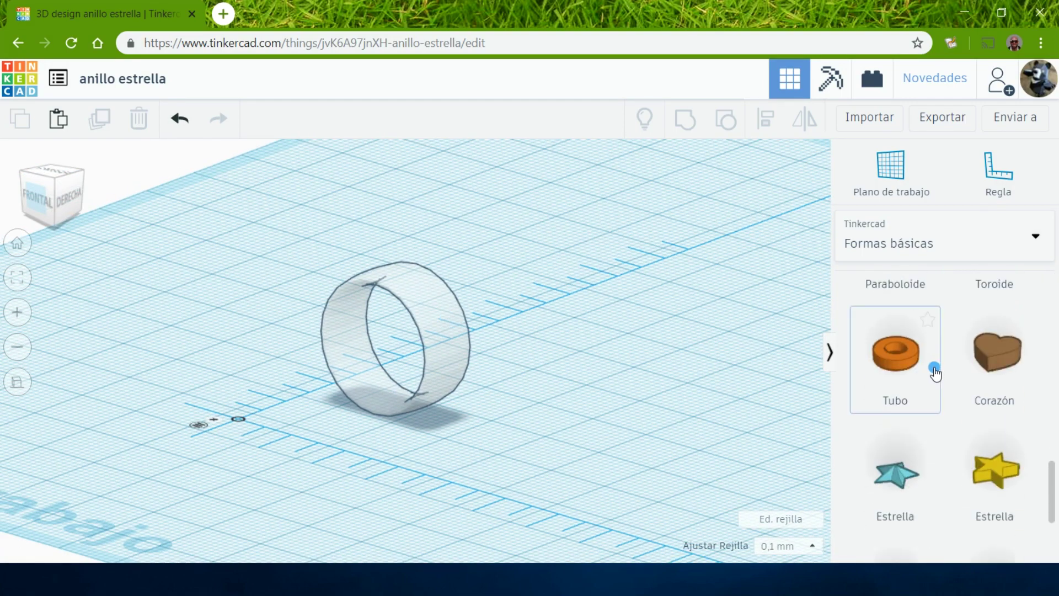
drag(897, 450, 678, 376)
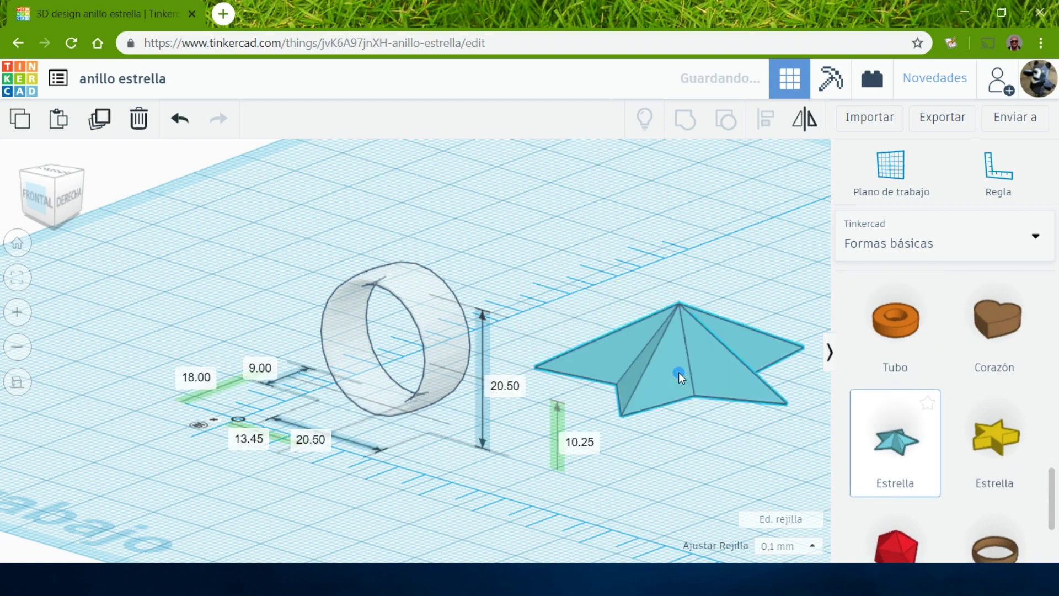
key(f)
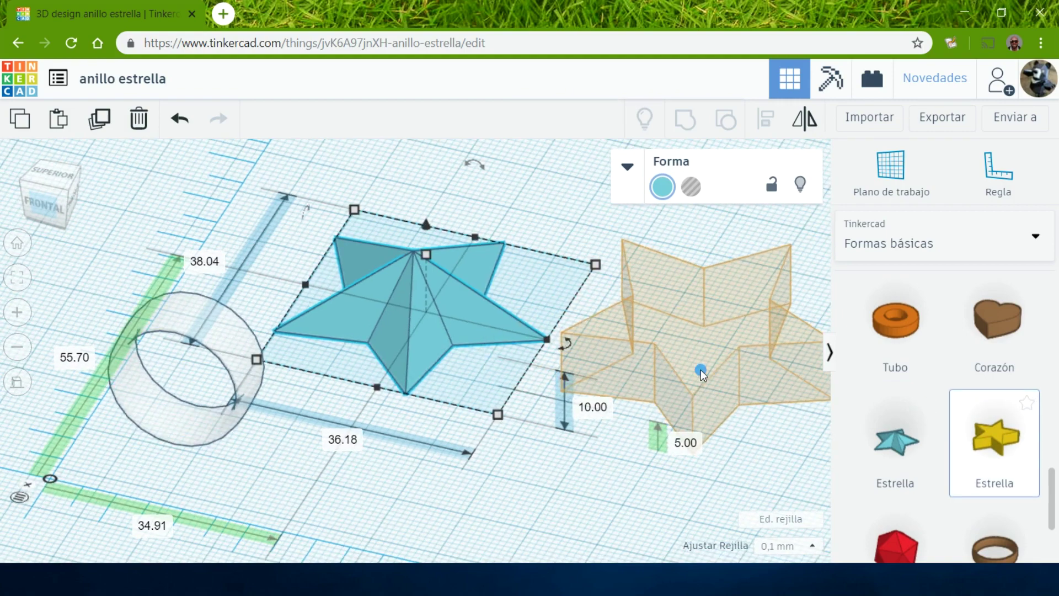
drag(995, 435, 700, 380)
key(f)
key(Return)
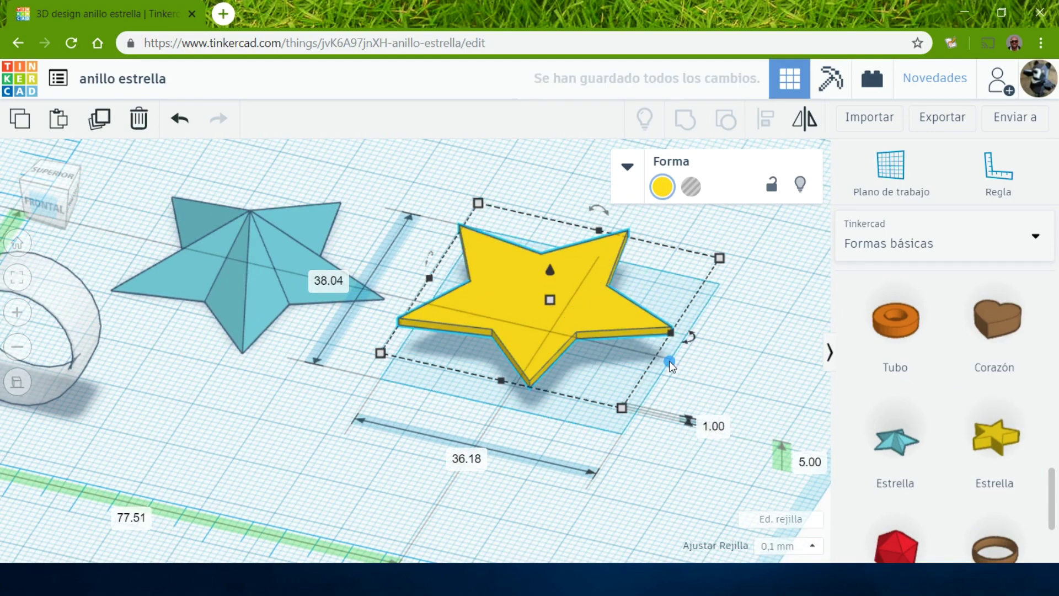
Add a second pointed star stretched into a 25.50 mm tall pyramid
mouse_move(897, 441)
mouse_down()
mouse_move(340, 421)
mouse_move(331, 343)
mouse_up()
right_drag(683, 416, 669, 364)
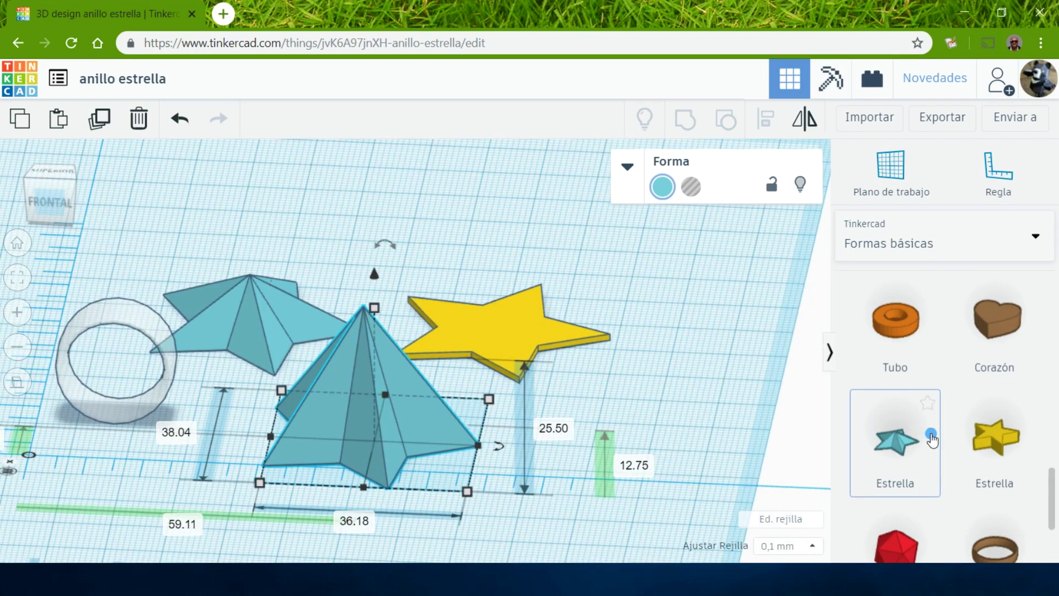
scroll(905, 436, up, 5)
Cover the pyramid with a Cubo hole box raised 1.50 mm above the workplane
drag(894, 325, 363, 455)
drag(378, 408, 501, 407)
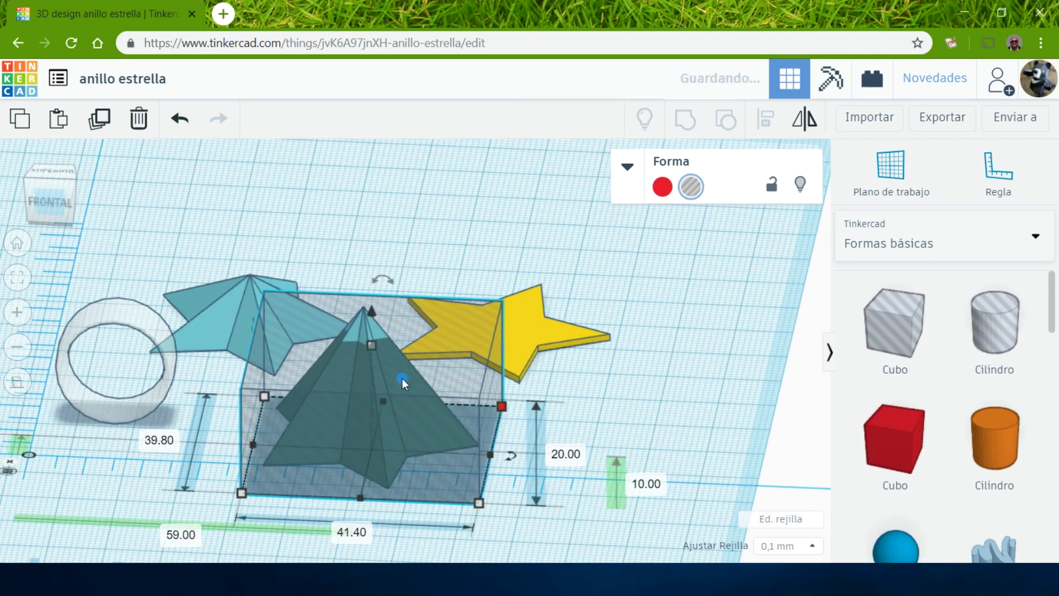
drag(368, 349, 370, 308)
text(1.5)
key(Return)
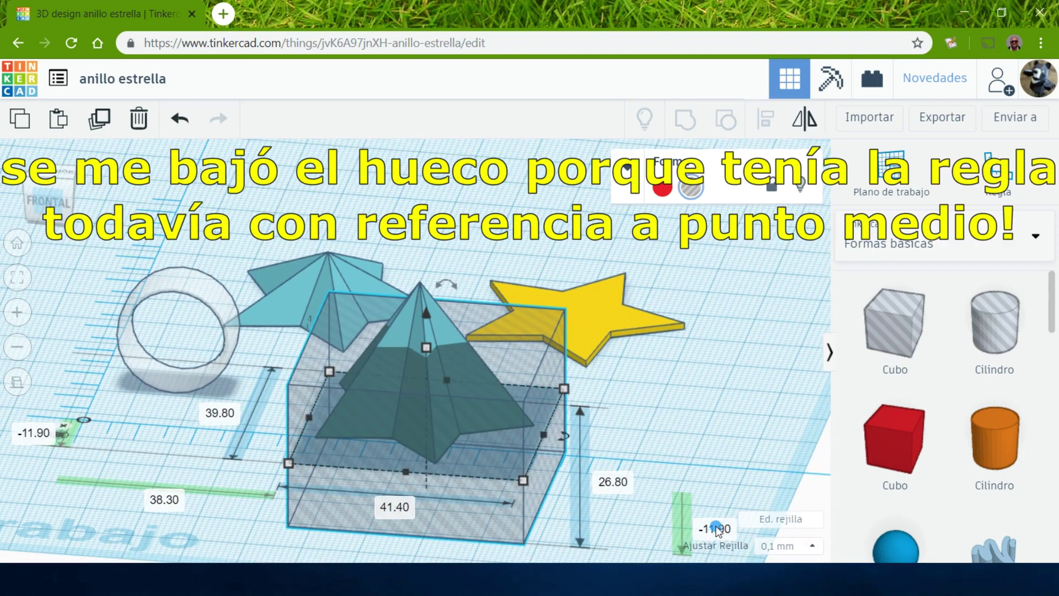
right_drag(717, 529, 716, 451)
key(ctrl+z)
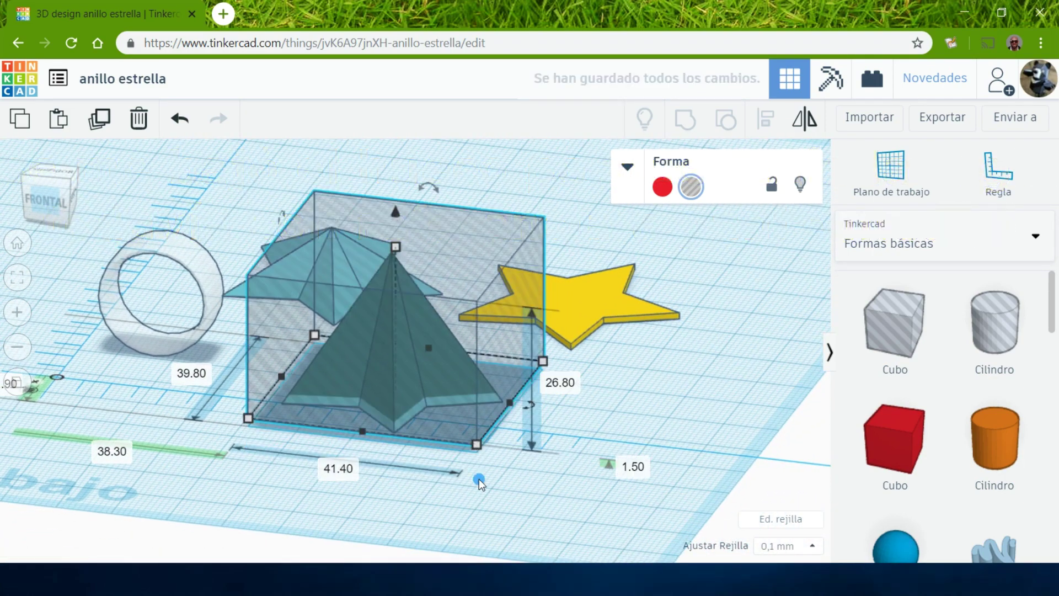
shift+click(412, 353)
click(654, 230)
Group the hole box with the pyramid to cut it into a thin flat star
right_drag(654, 230, 376, 332)
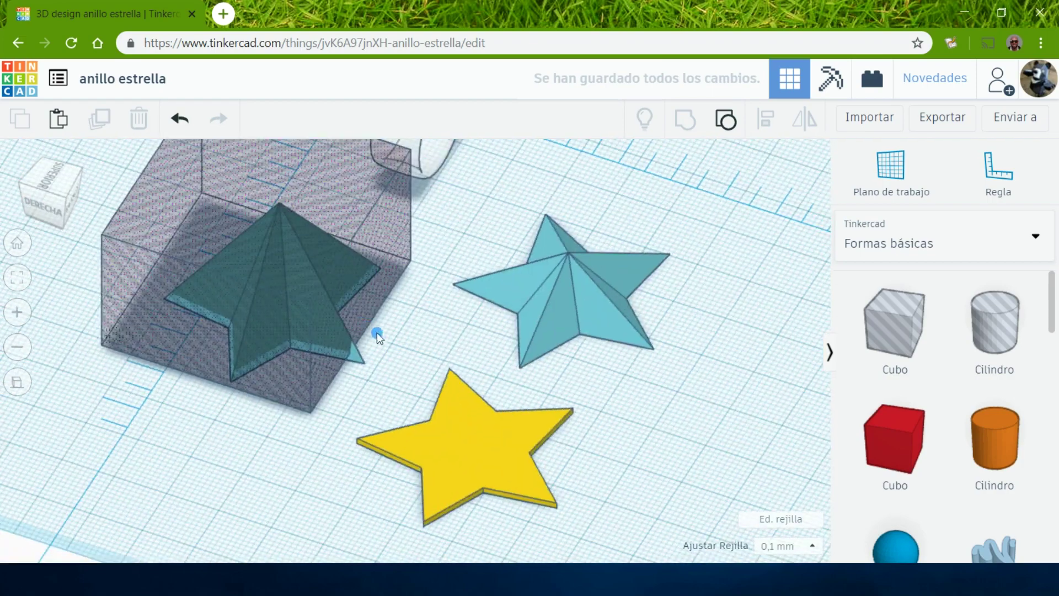
click(380, 338)
shift+click(231, 321)
click(680, 122)
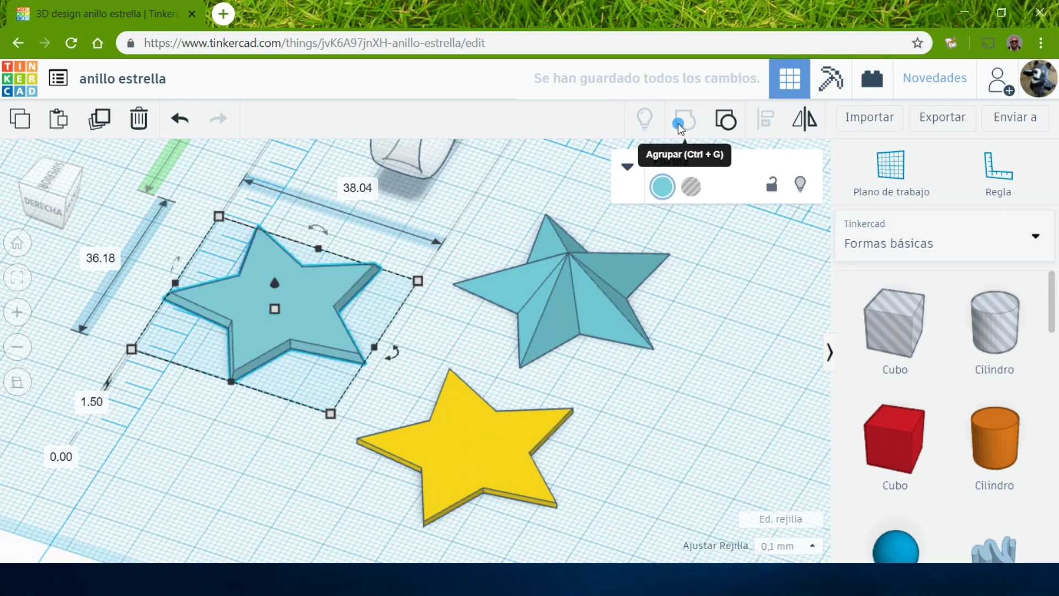
mouse_move(599, 289)
right_down()
mouse_move(520, 451)
mouse_move(501, 277)
mouse_move(691, 349)
right_up()
click(729, 336)
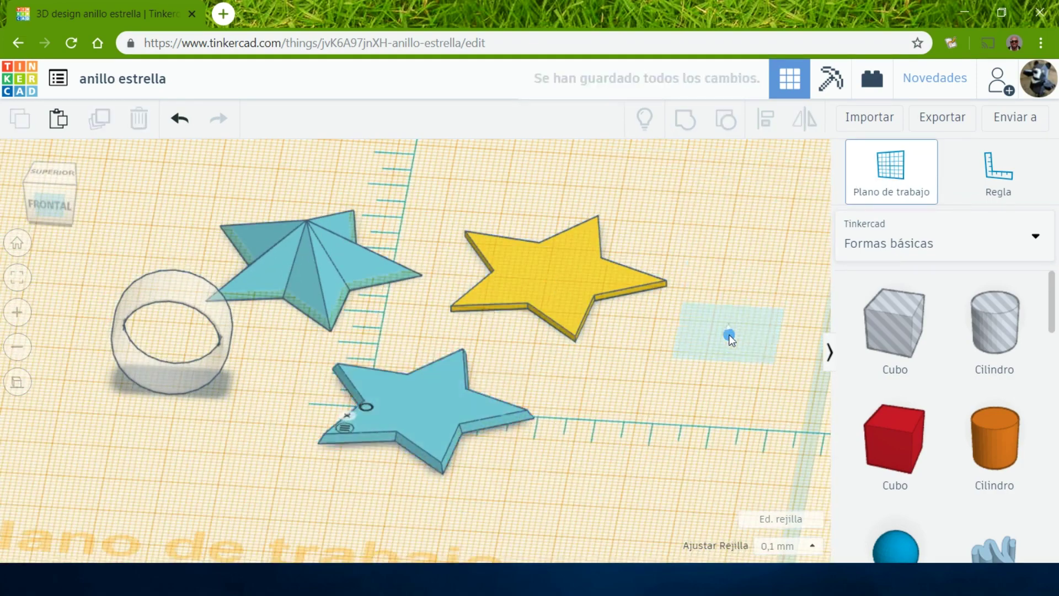
Centre the yellow star and the flat blue star on each other with Align
click(557, 276)
shift+click(429, 412)
click(766, 118)
click(466, 490)
click(366, 339)
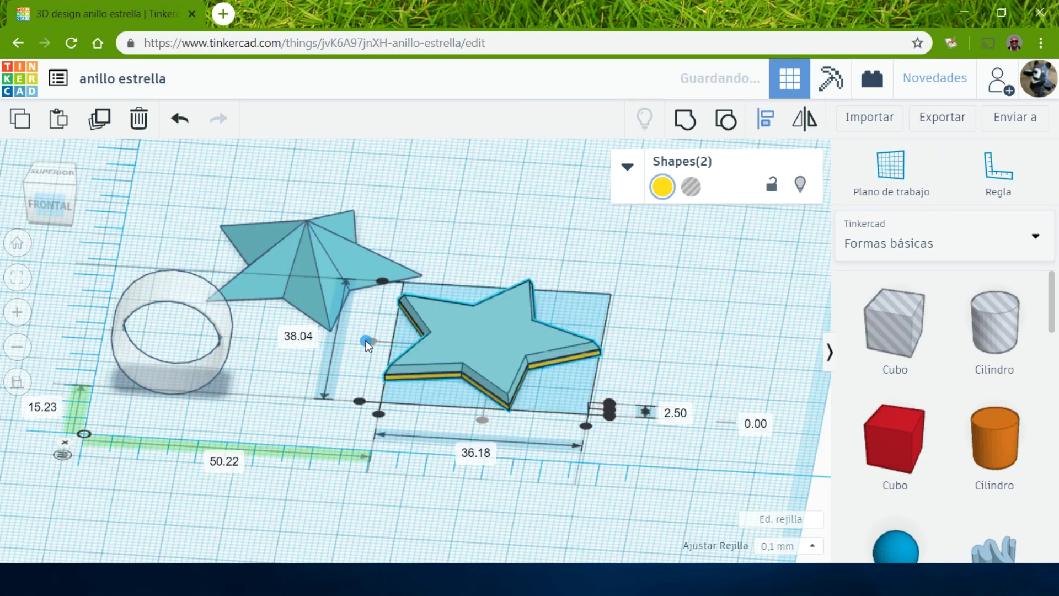
key(w)
Align all three stars and group them into one pointed star
click(334, 269)
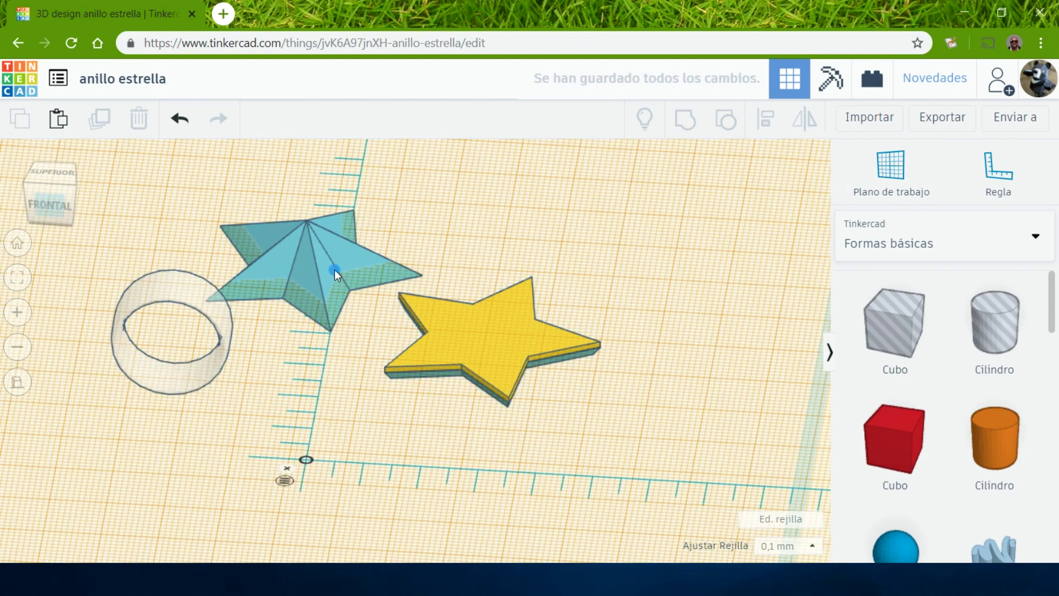
drag(503, 358, 541, 379)
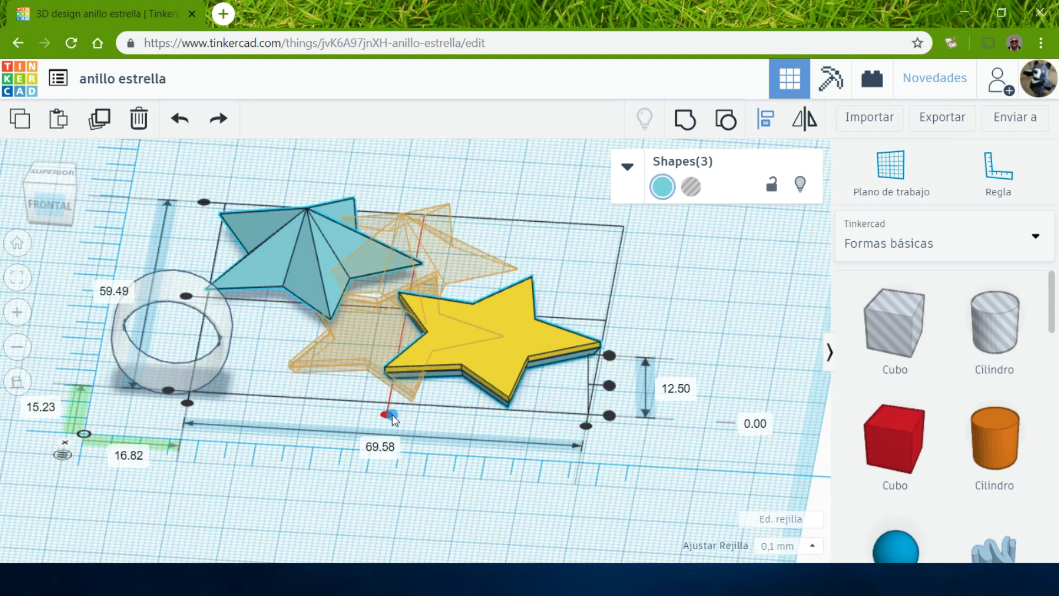
click(392, 415)
click(684, 118)
Colour the ring yellow and the star red
click(674, 313)
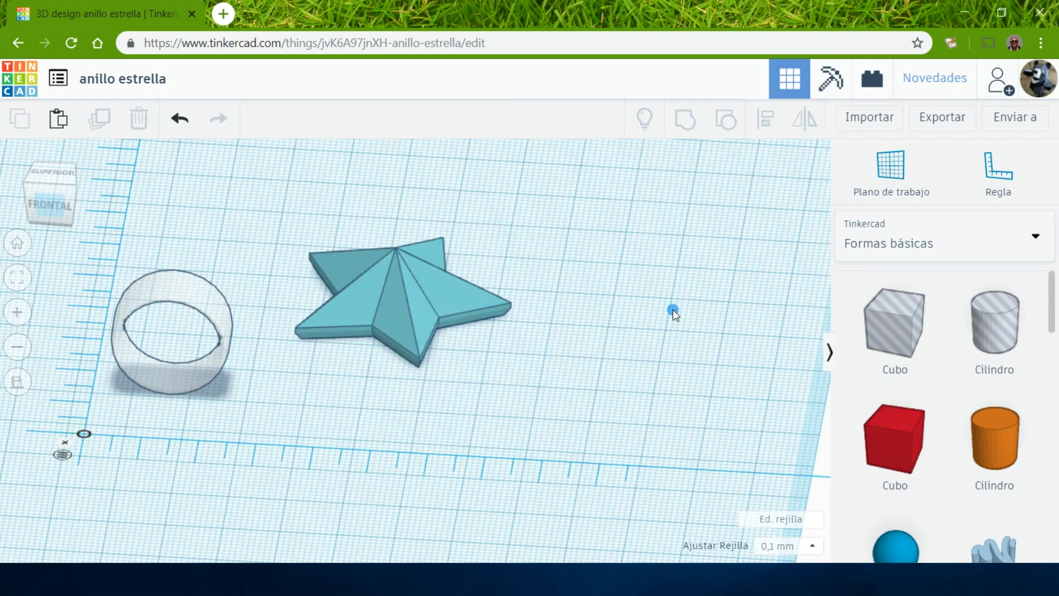
click(226, 331)
click(661, 186)
click(730, 296)
click(662, 187)
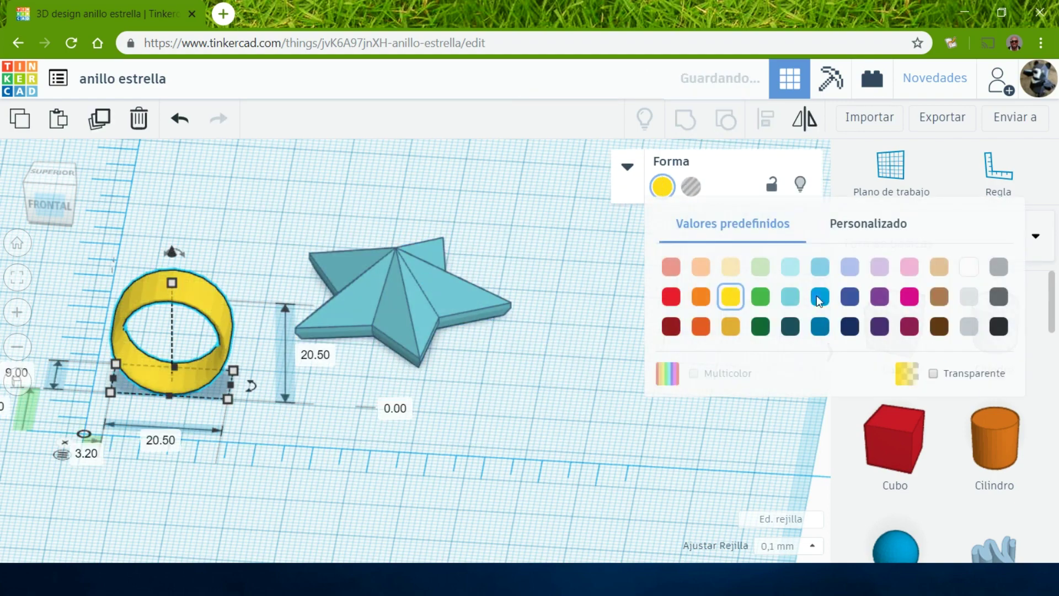
click(397, 309)
click(661, 186)
click(670, 297)
Centre the ring and star on each other with Align
click(222, 225)
key(ctrl+a)
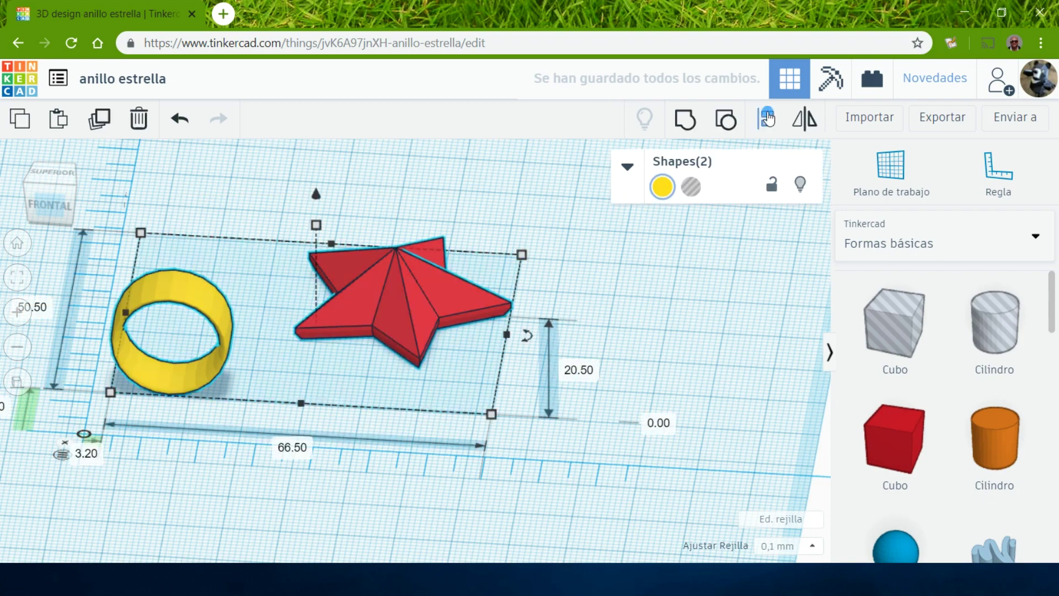
click(768, 118)
click(457, 156)
Turn the ring 90° so it stands upright
click(171, 309)
right_drag(476, 239, 369, 230)
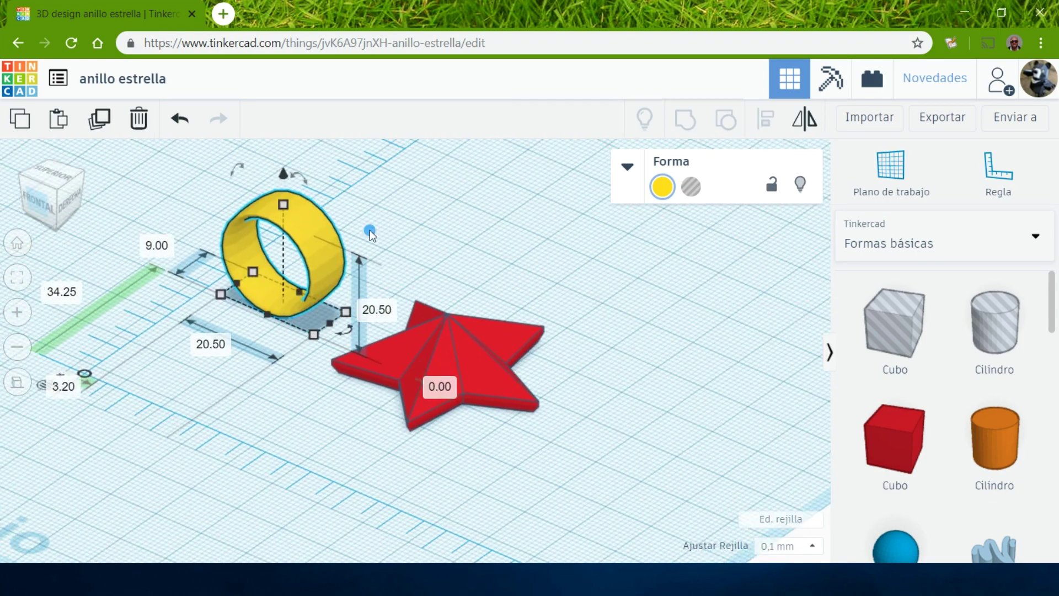
drag(345, 330, 666, 373)
click(441, 358)
right_drag(579, 246, 610, 335)
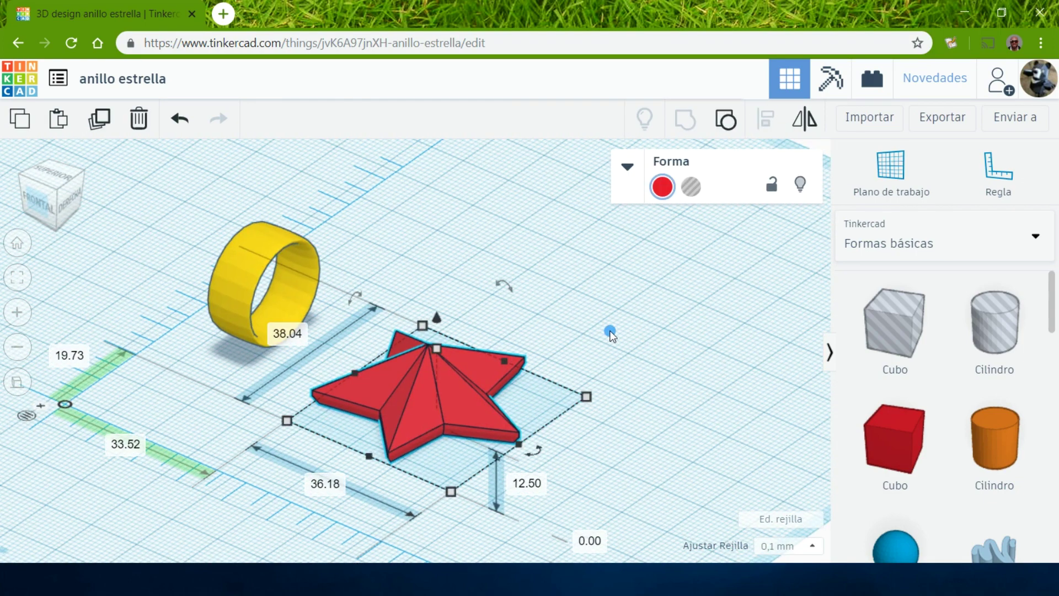
Centre the upright ring on the star along both axes
click(266, 235)
shift+click(375, 342)
key(l)
click(296, 439)
right_drag(296, 440, 504, 378)
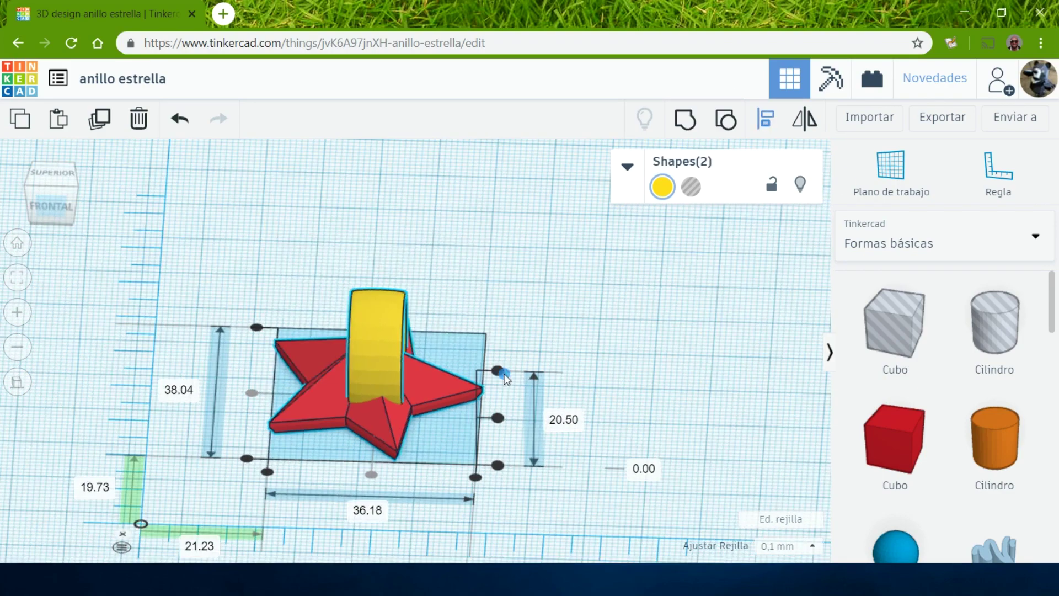
click(497, 370)
mouse_move(650, 317)
right_down()
mouse_move(496, 307)
mouse_move(552, 279)
mouse_move(414, 332)
right_up()
Raise the star and seat it on top of the ring
click(413, 332)
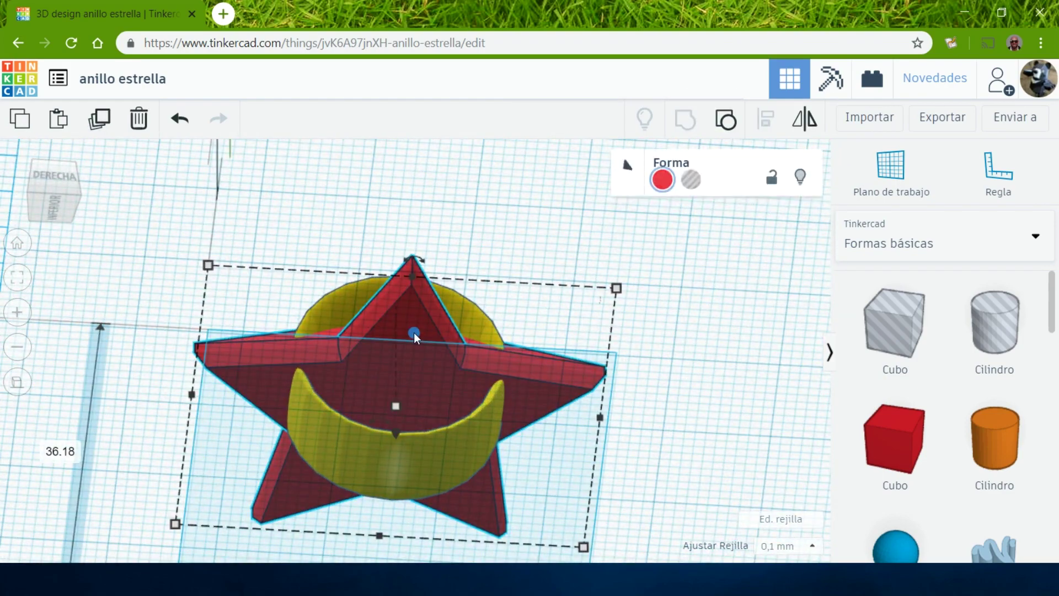
drag(395, 436, 382, 346)
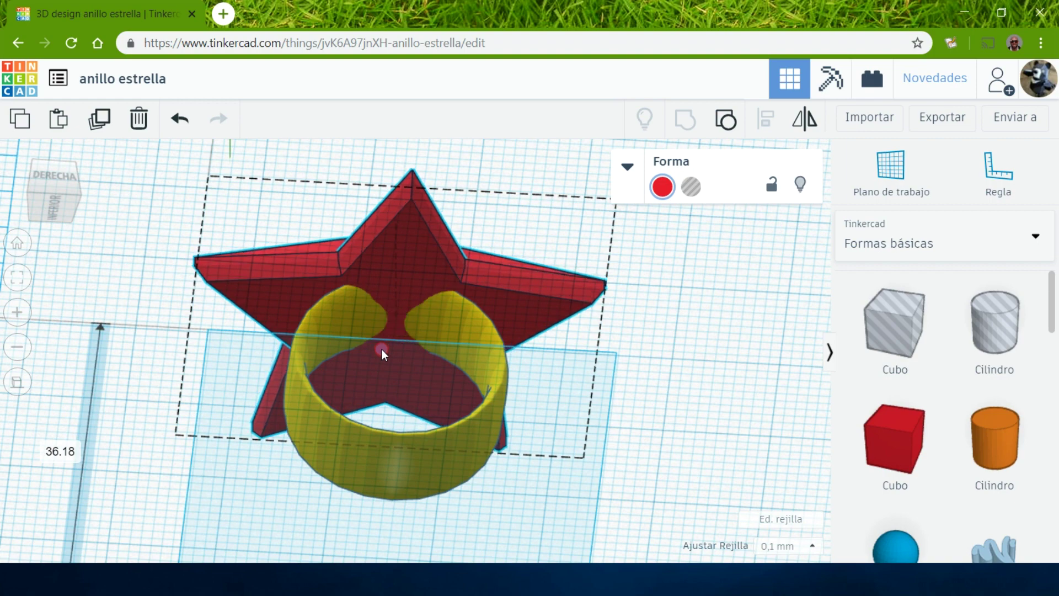
drag(382, 345, 382, 348)
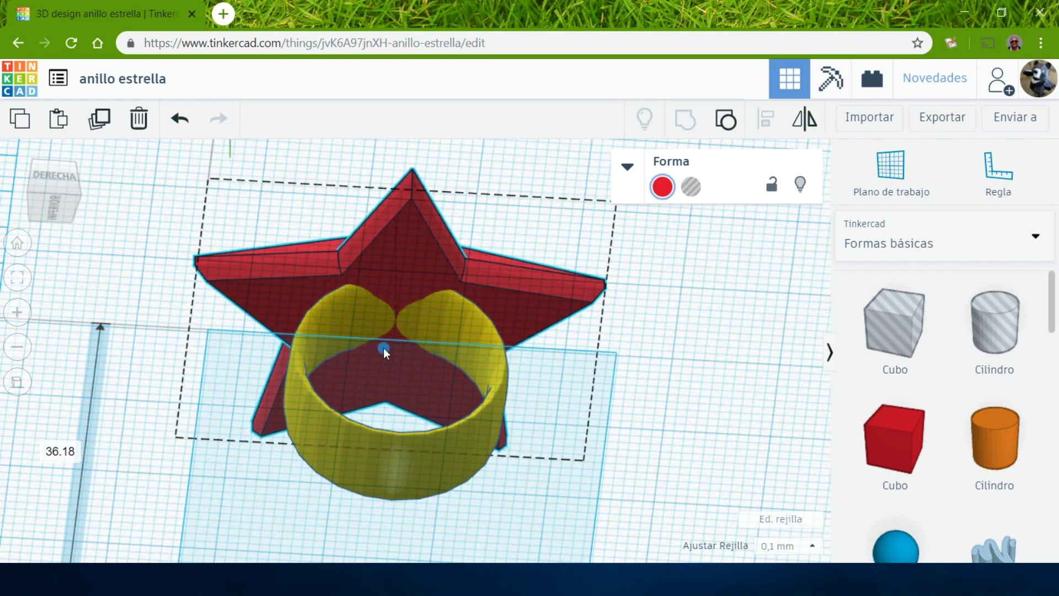
click(720, 322)
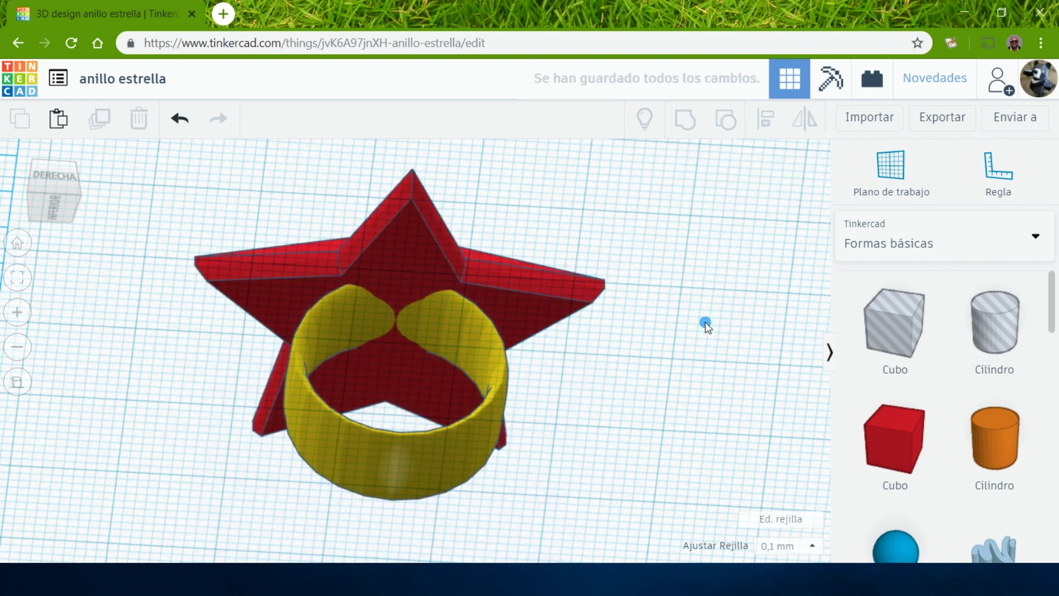
mouse_move(704, 322)
right_down()
mouse_move(623, 422)
mouse_move(497, 385)
mouse_move(581, 504)
mouse_move(503, 308)
mouse_move(558, 296)
right_up()
click(465, 294)
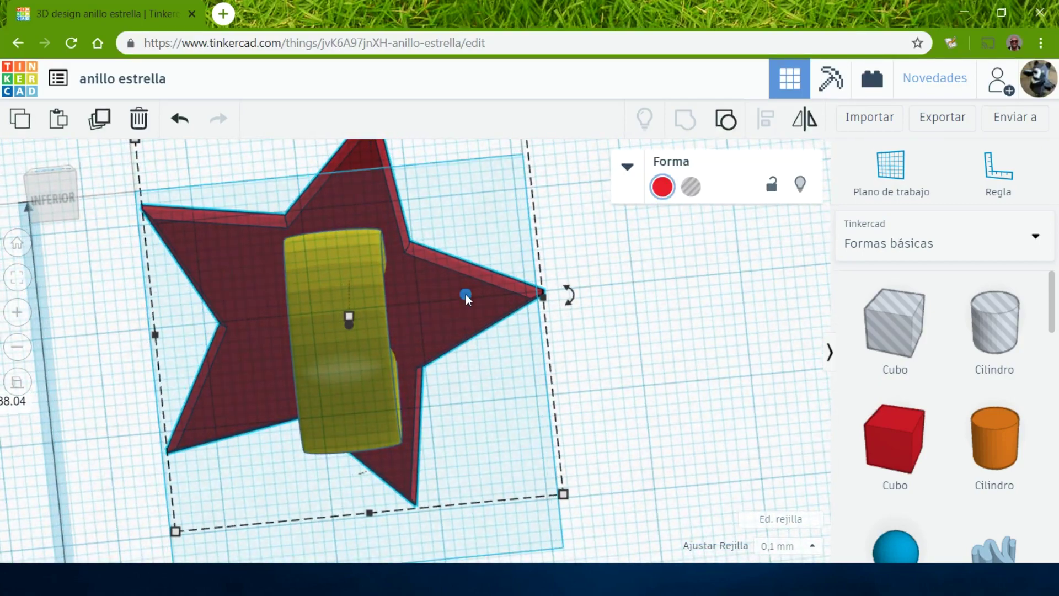
click(638, 279)
mouse_move(638, 279)
right_down()
mouse_move(290, 361)
mouse_move(248, 473)
right_up()
Group the star and ring into one object with Ctrl+G
drag(249, 473, 652, 184)
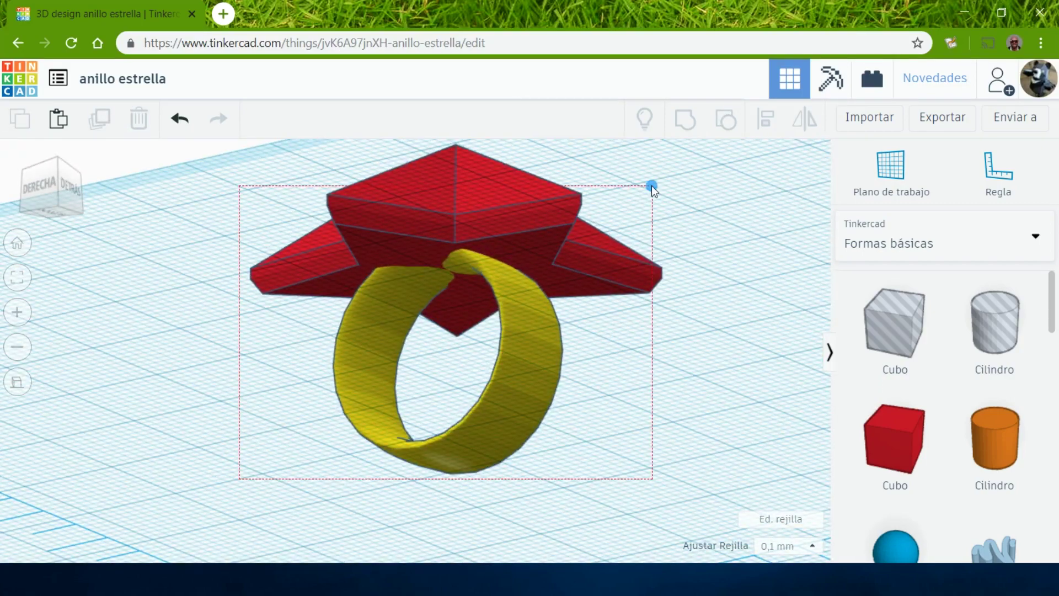
key(ctrl+g)
mouse_move(697, 277)
right_down()
mouse_move(651, 309)
mouse_move(592, 321)
mouse_move(601, 353)
right_up()
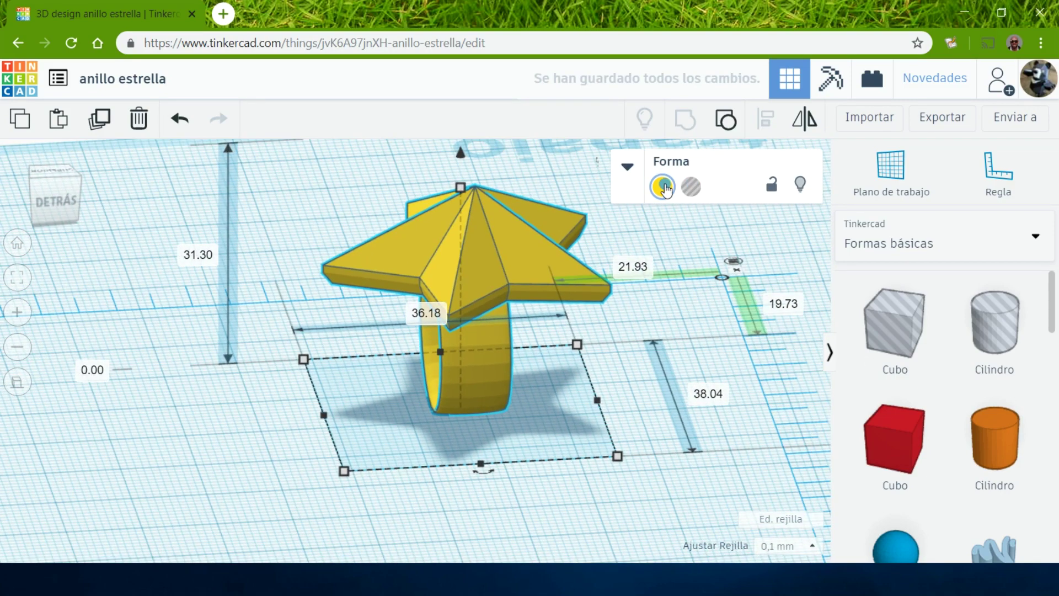
Colour the grouped star ring black
click(663, 186)
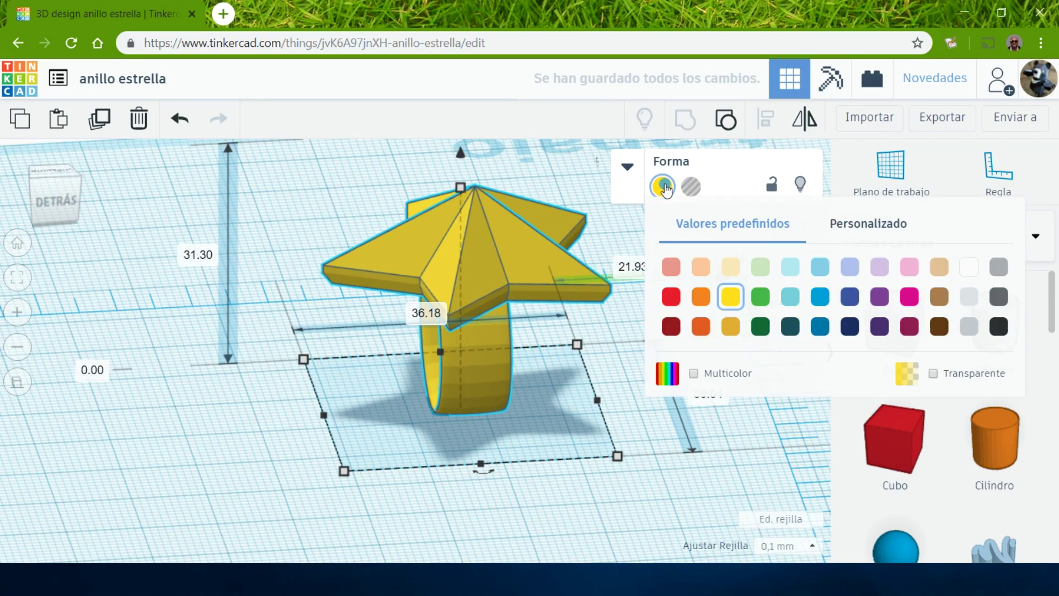
click(998, 326)
mouse_move(643, 477)
right_down()
mouse_move(333, 463)
mouse_move(200, 479)
mouse_move(201, 520)
mouse_move(315, 546)
mouse_move(423, 554)
mouse_move(591, 540)
mouse_move(657, 494)
mouse_move(650, 439)
mouse_move(534, 439)
mouse_move(419, 506)
right_up()
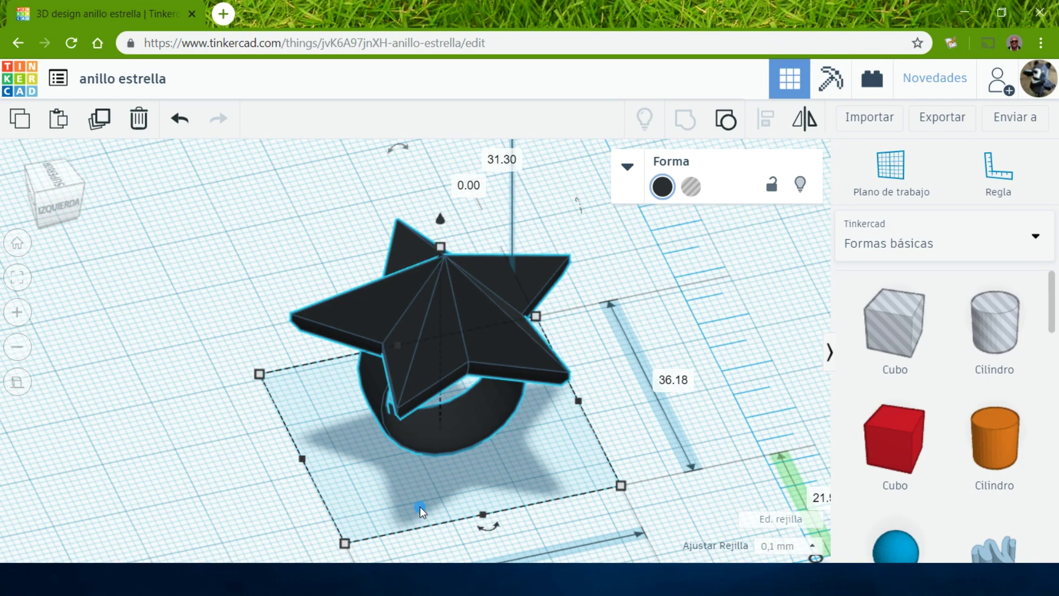